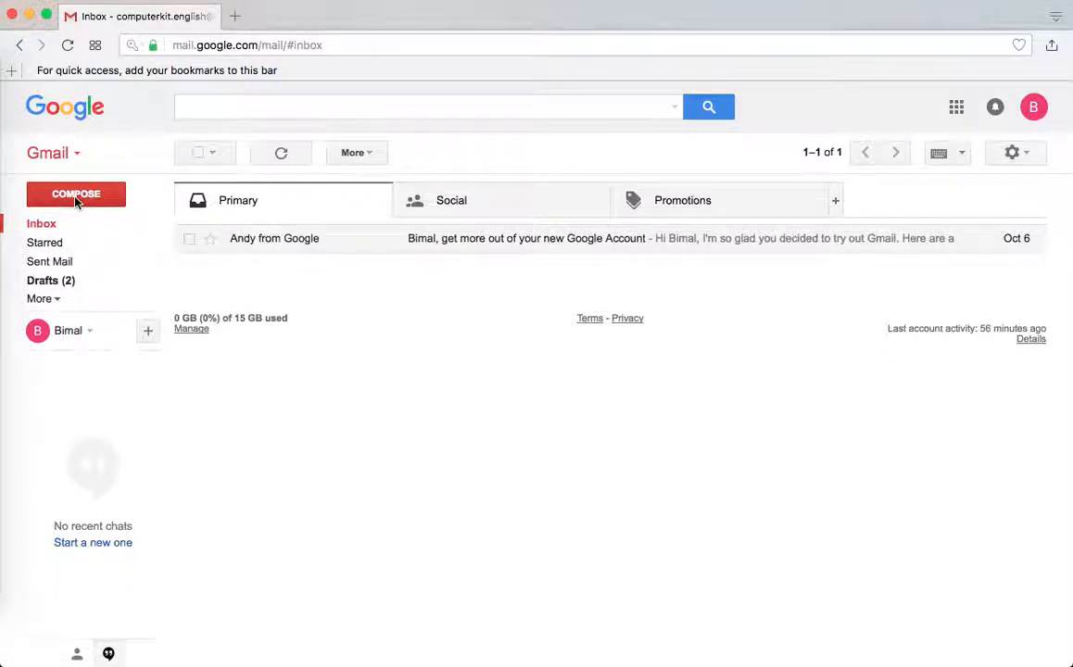
Start a new blank message and expand it to full-screen compose mode
{"action": "left_click", "coordinate": [78, 203]}
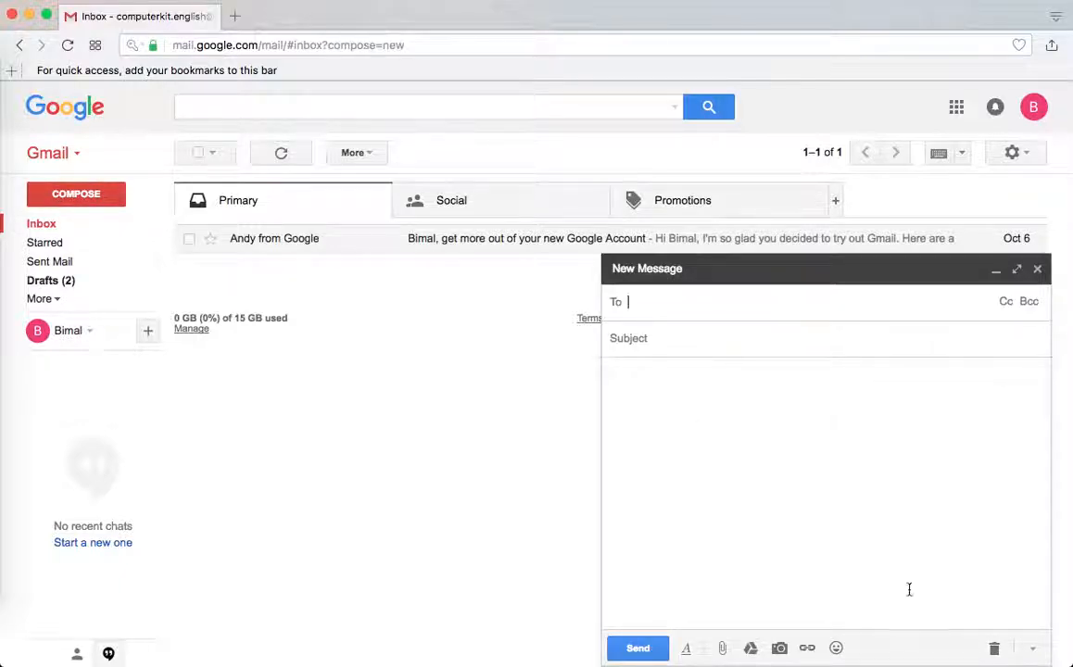
{"action": "left_click", "coordinate": [651, 388]}
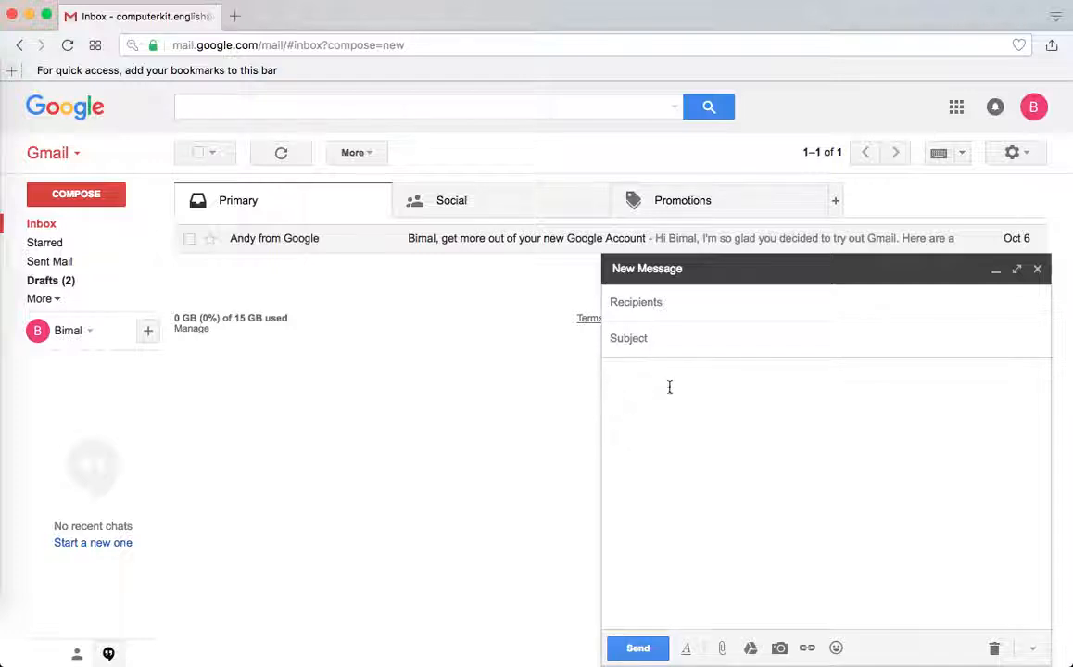
{"action": "left_click", "coordinate": [686, 302]}
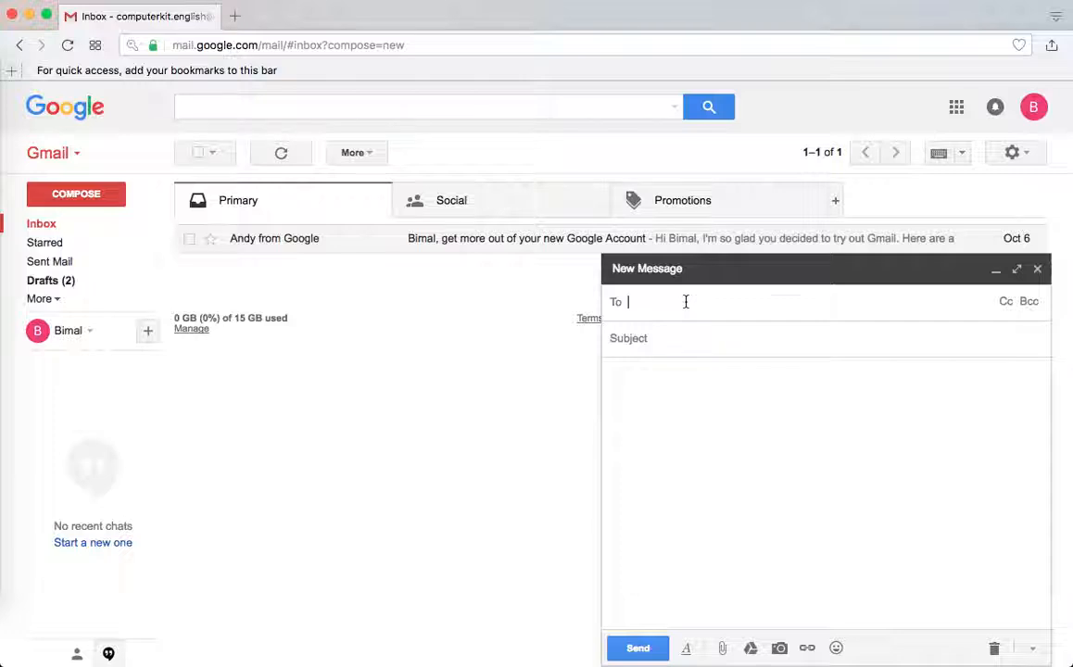
{"action": "left_click", "coordinate": [655, 339]}
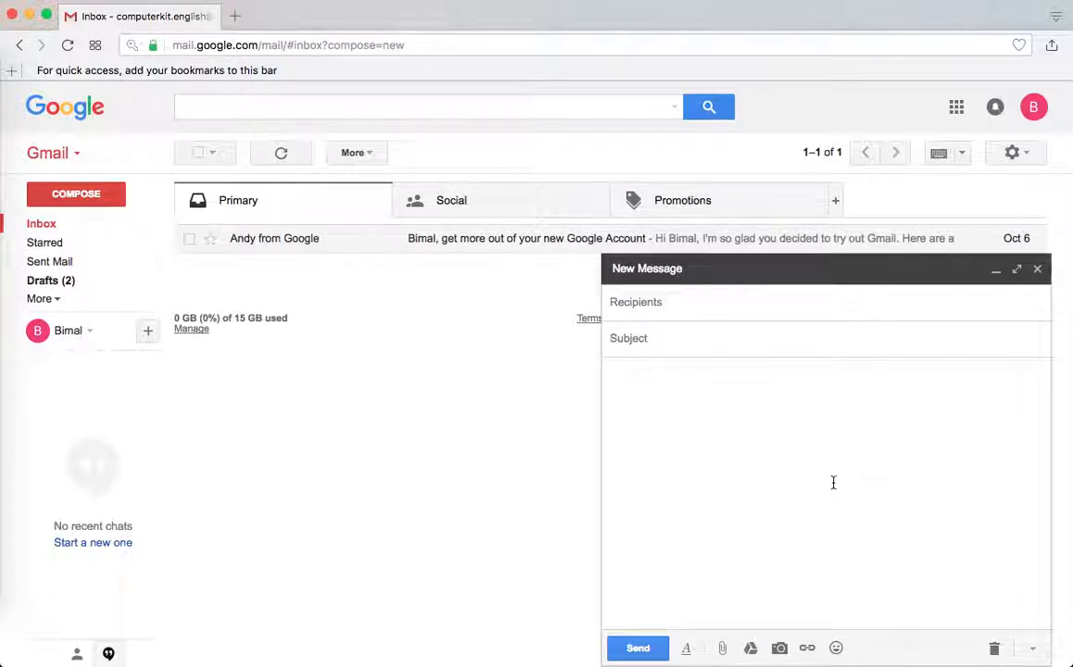
{"action": "left_click", "coordinate": [1016, 270]}
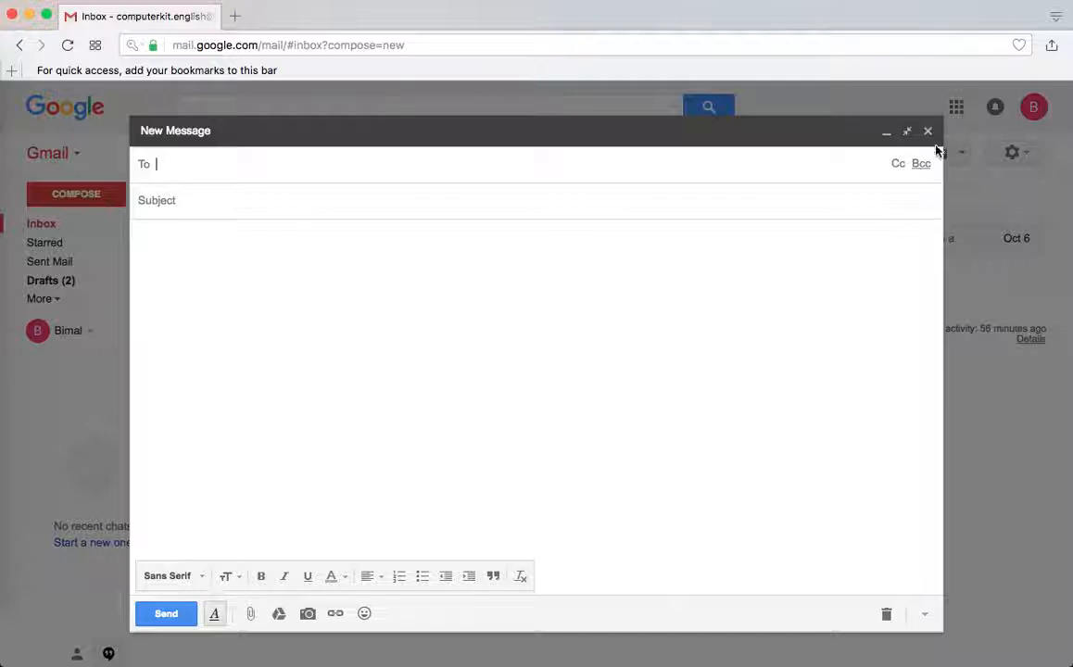
{"action": "left_click", "coordinate": [908, 133]}
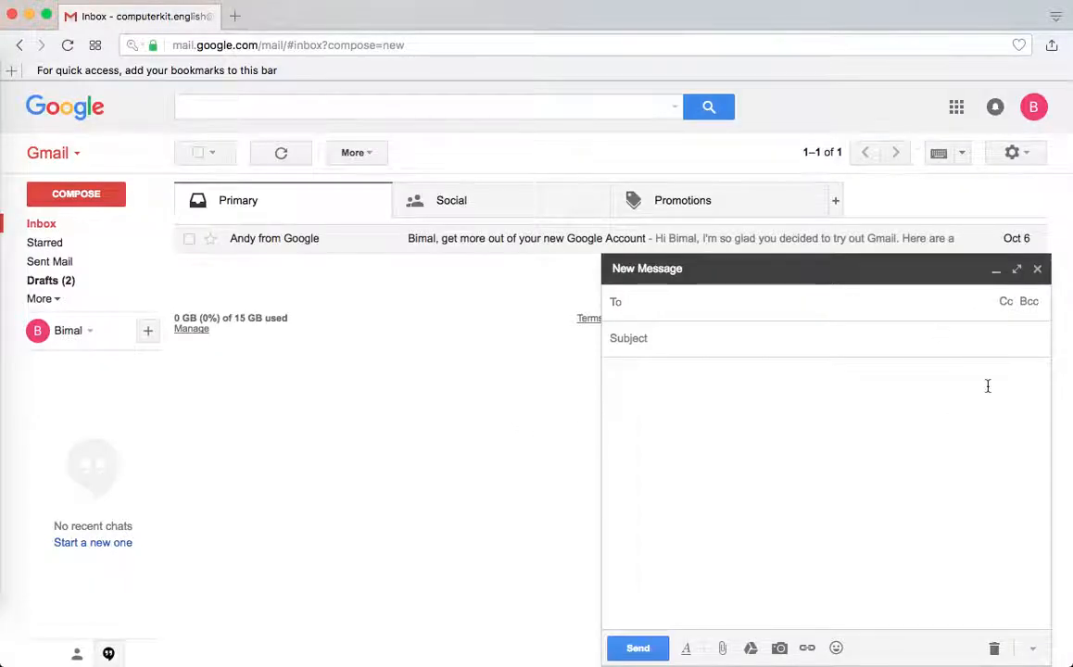
{"action": "left_click", "coordinate": [996, 274]}
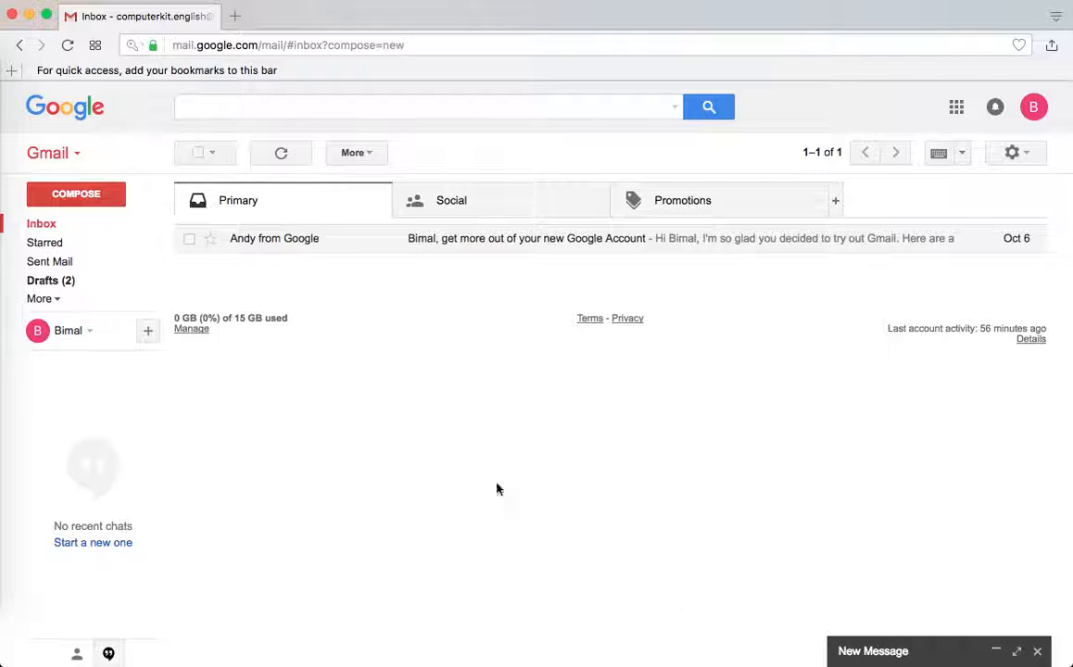
{"action": "left_click", "coordinate": [1014, 653]}
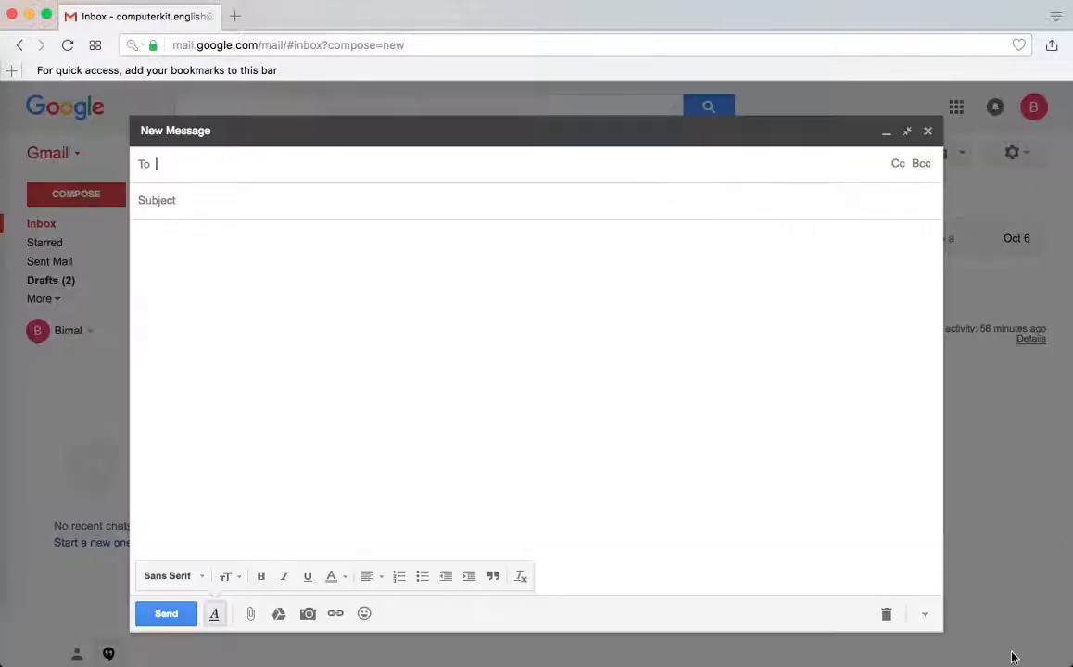
{"action": "left_click", "coordinate": [601, 355]}
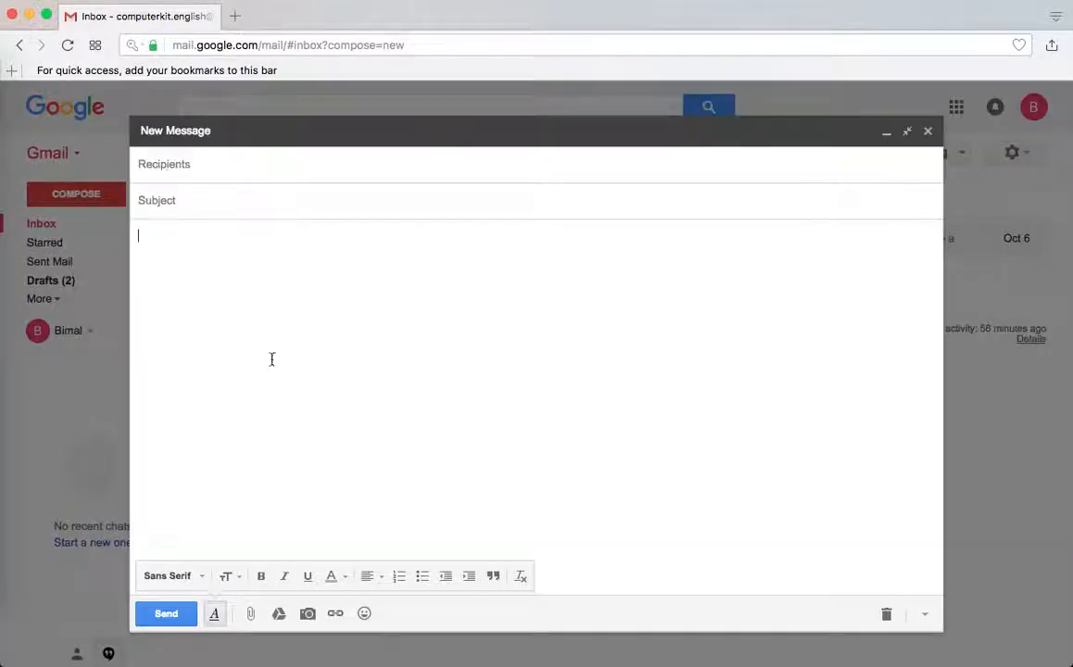
{"action": "left_click", "coordinate": [333, 164]}
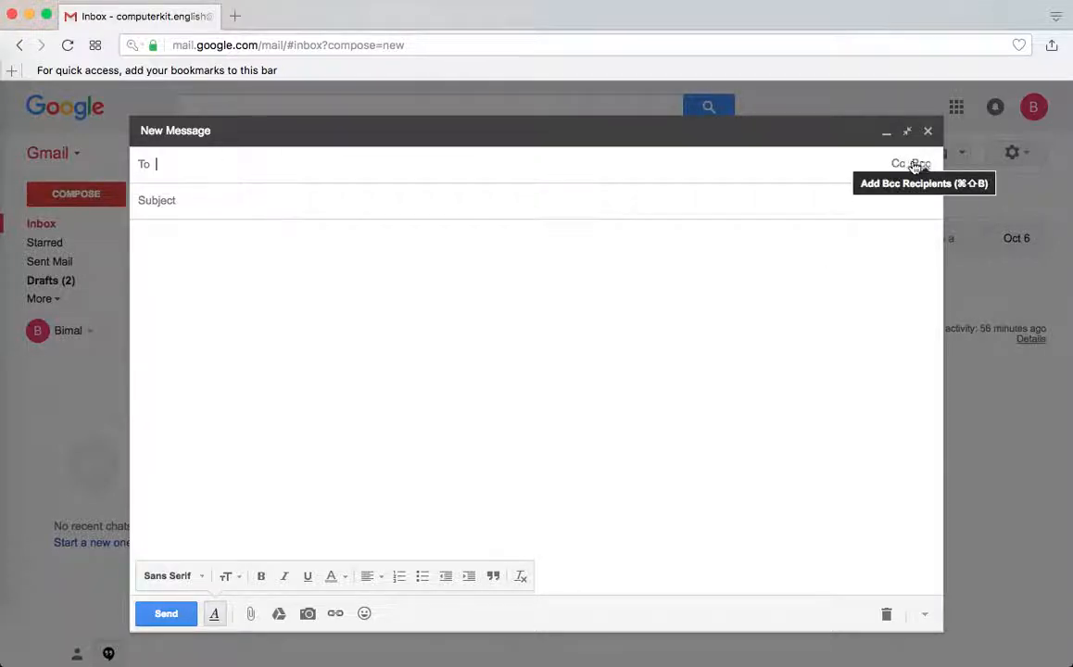
{"action": "left_click", "coordinate": [350, 167]}
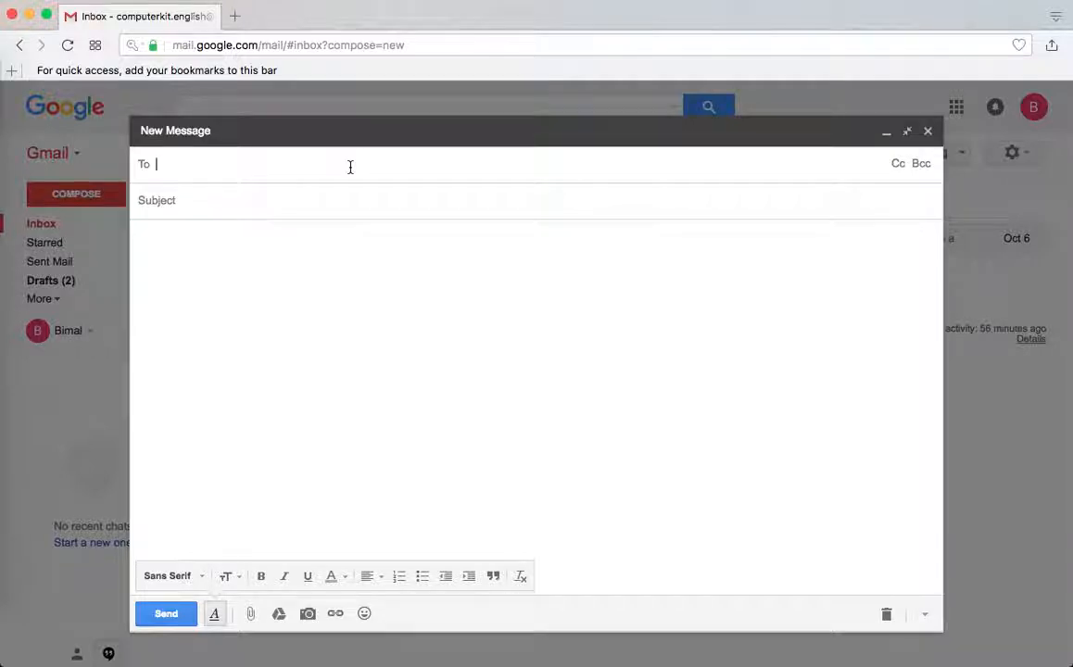
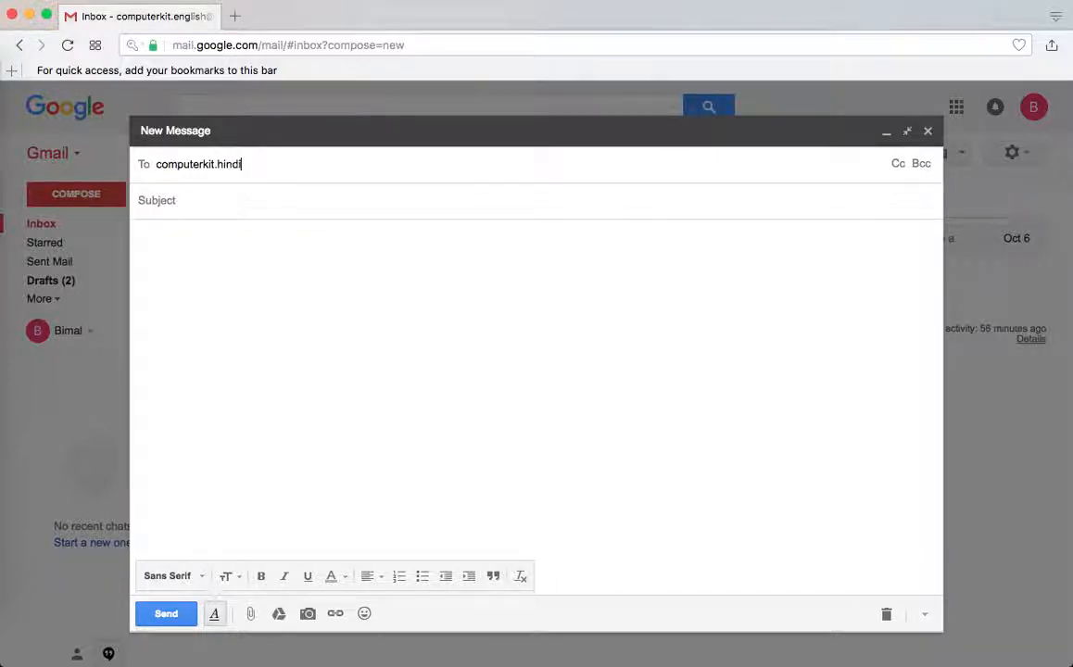
Add the main recipient's e-mail address in To and open the Cc line
{"action": "key", "text": "Return"}
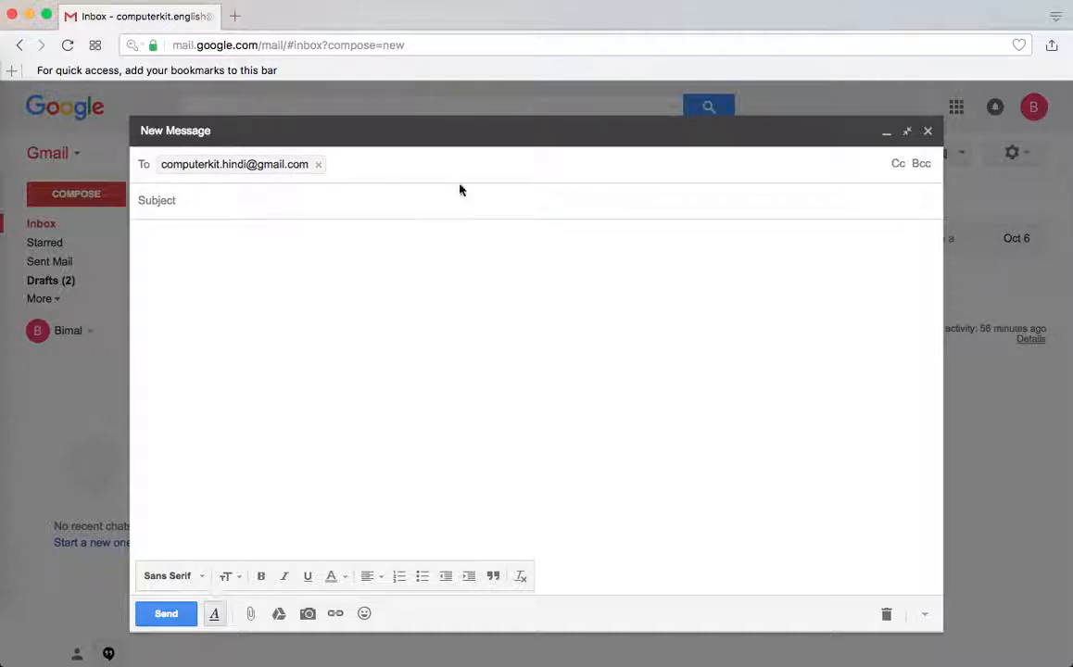
{"action": "mouse_move", "coordinate": [301, 168]}
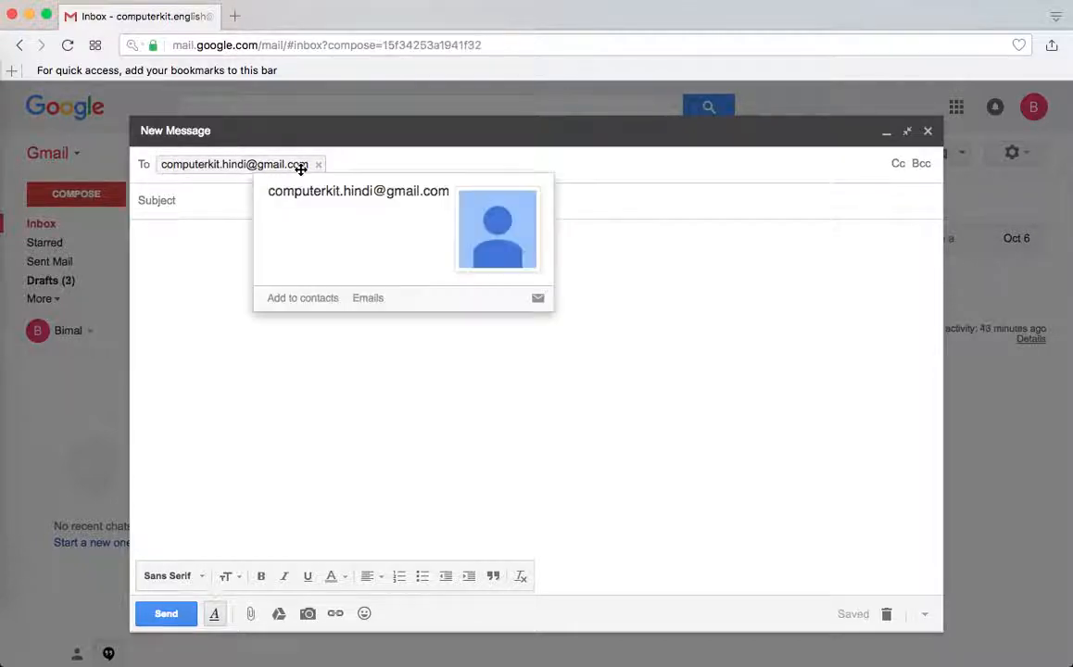
{"action": "left_click", "coordinate": [899, 165]}
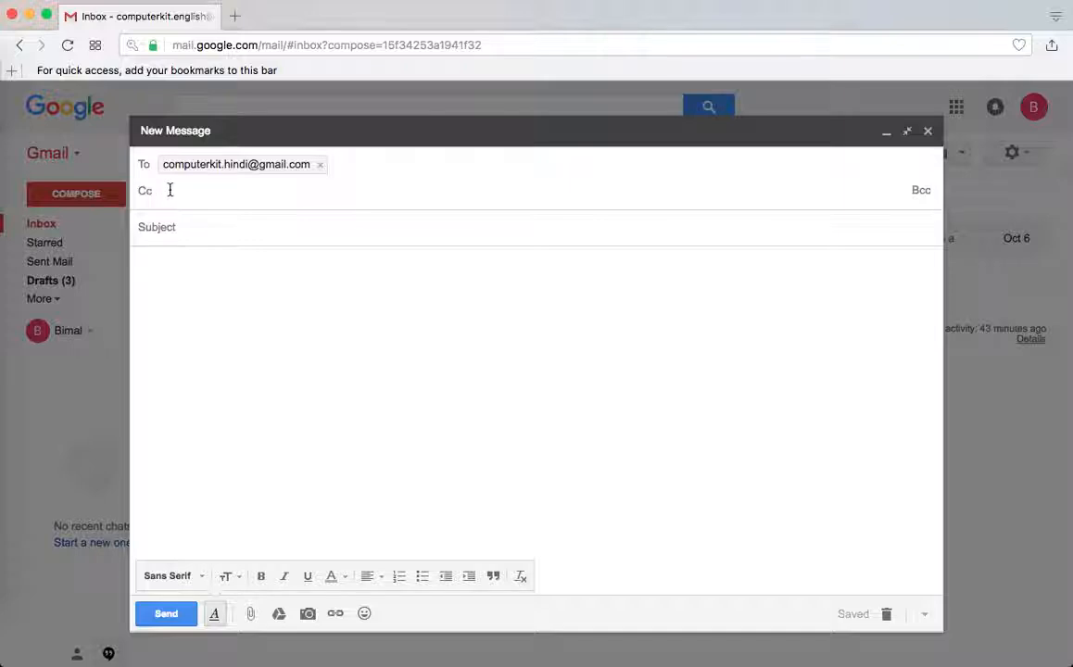
Add the second recipient's e-mail address as Cc, dismissing the birthday reminder
{"action": "mouse_move", "coordinate": [256, 164]}
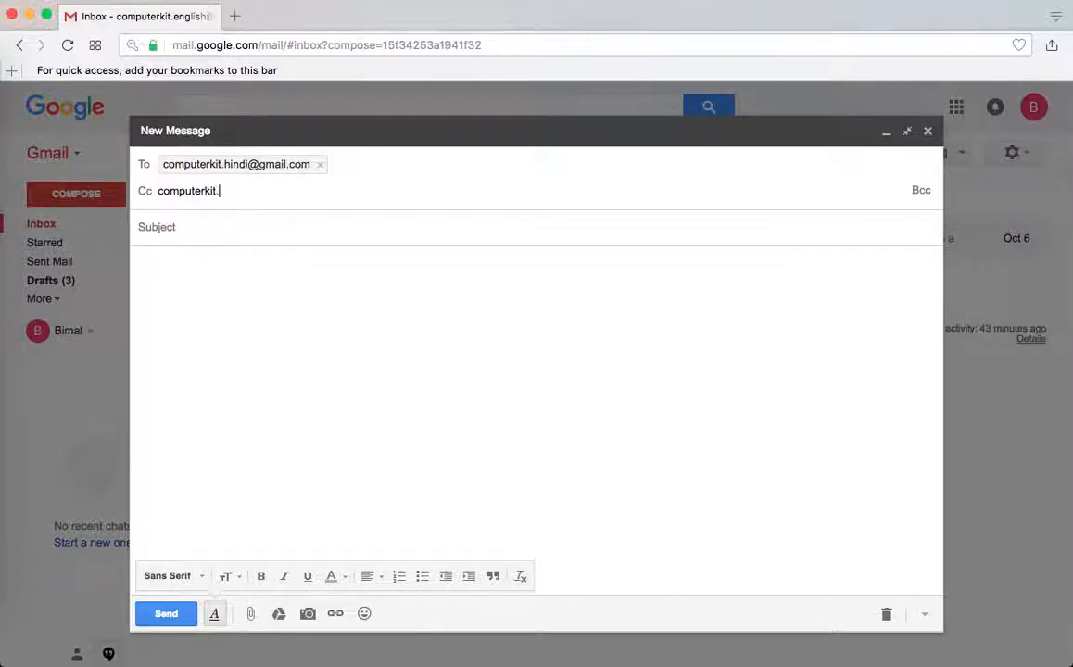
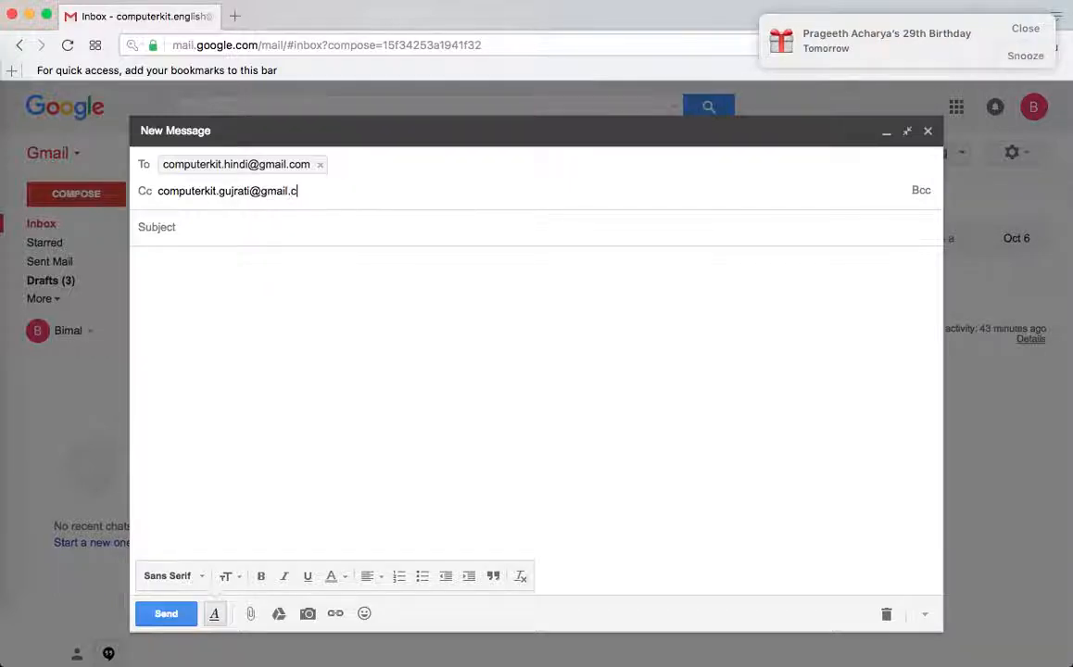
{"action": "left_click", "coordinate": [1028, 33]}
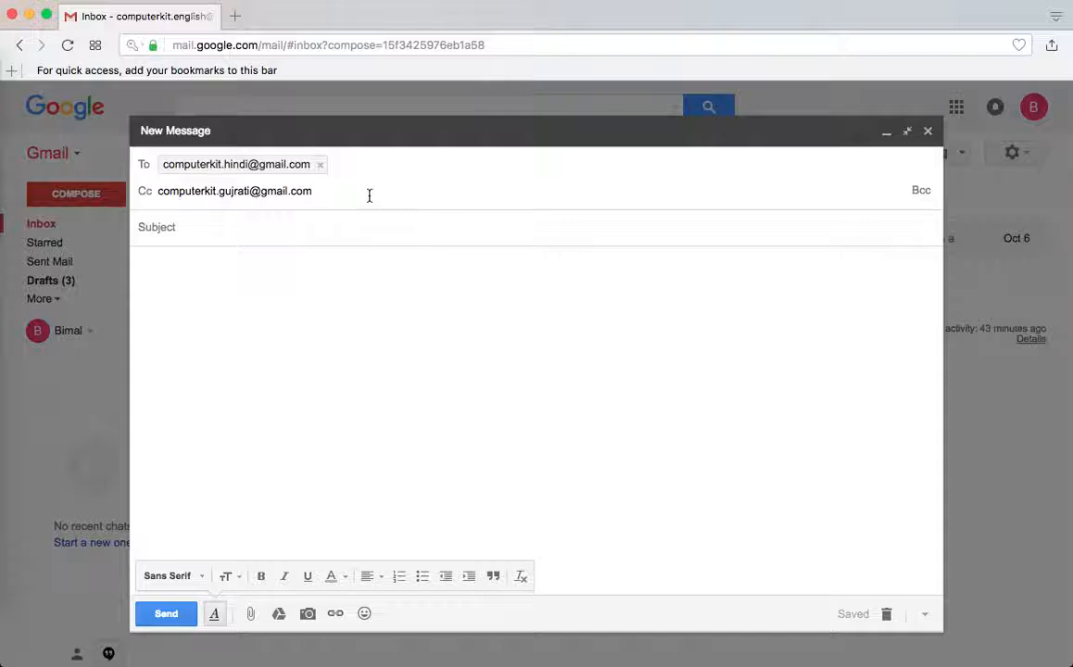
{"action": "key", "text": "Return"}
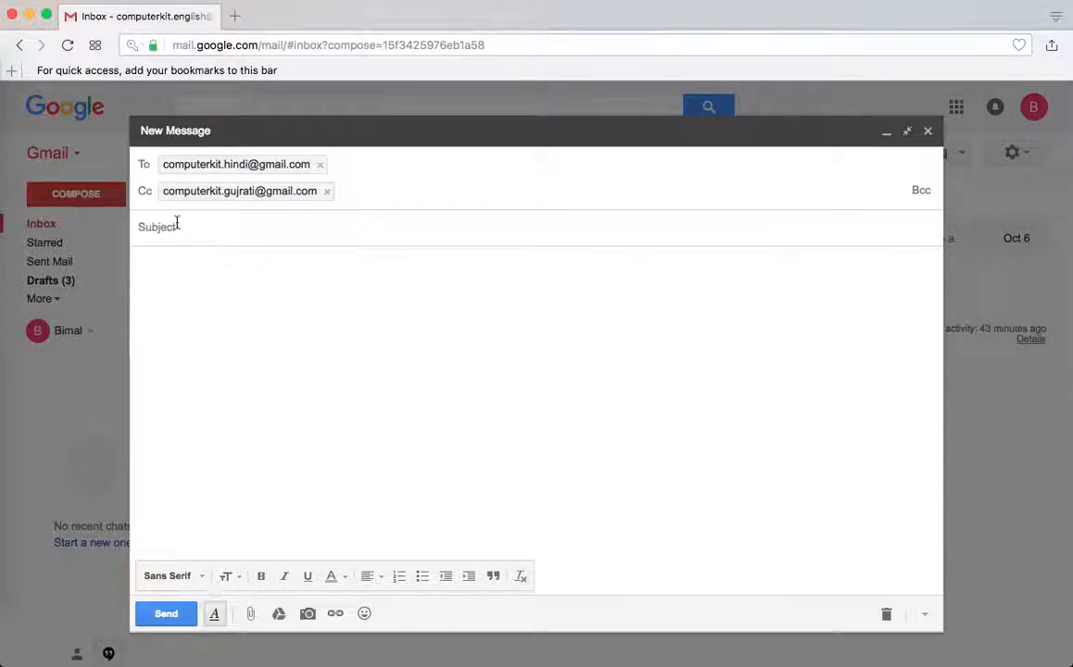
Open the Bcc line and add the third recipient's e-mail address there
{"action": "mouse_move", "coordinate": [223, 205]}
{"action": "left_click", "coordinate": [917, 189]}
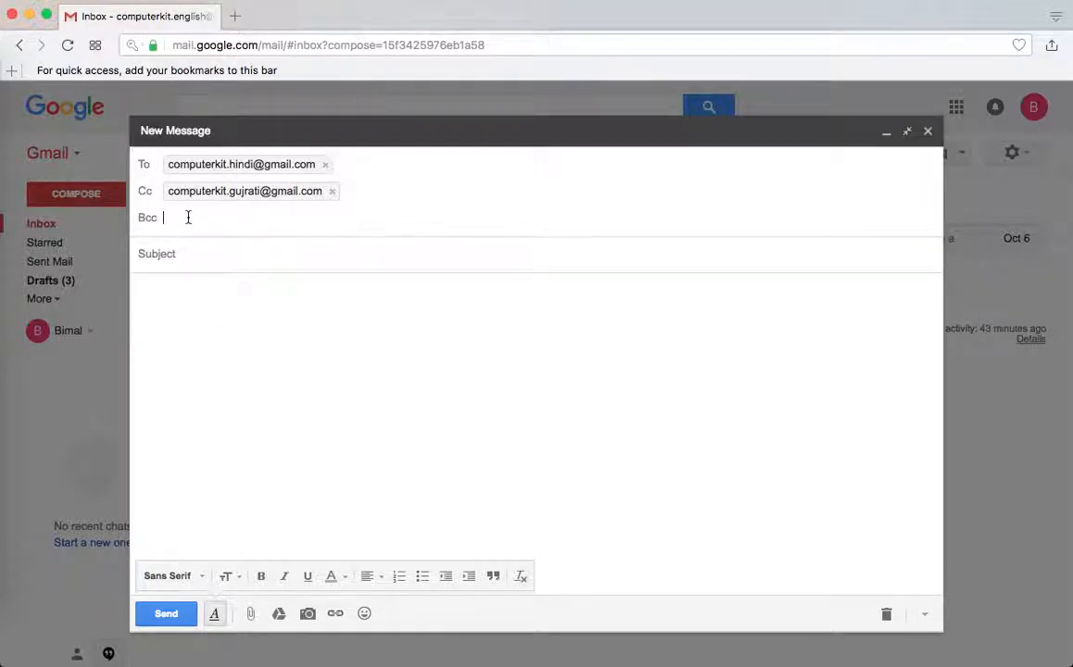
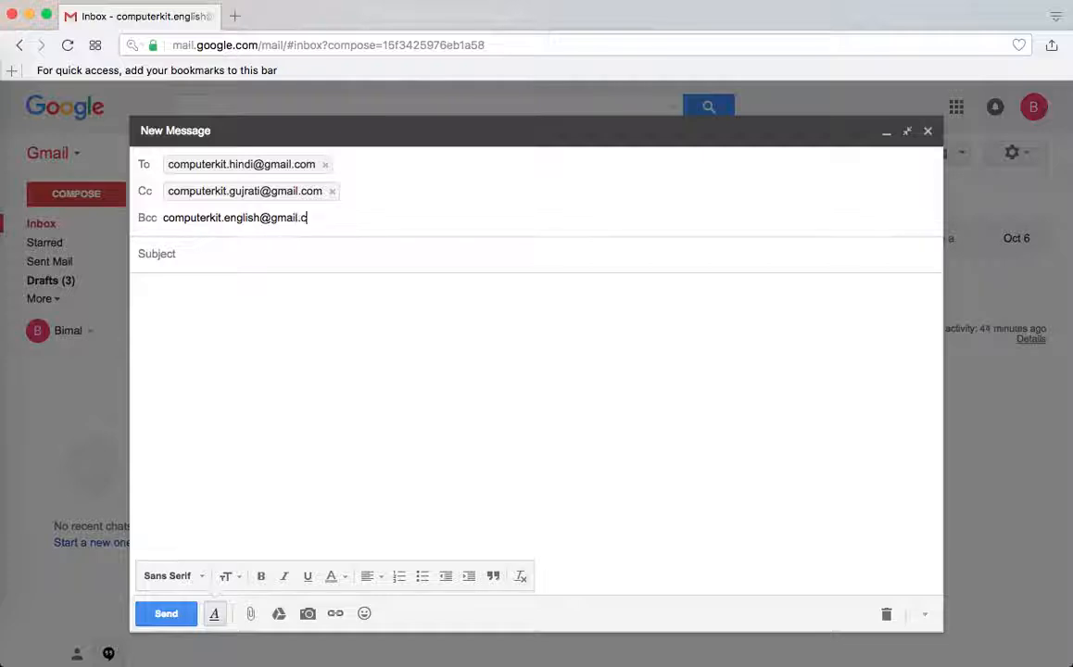
{"action": "key", "text": "Return"}
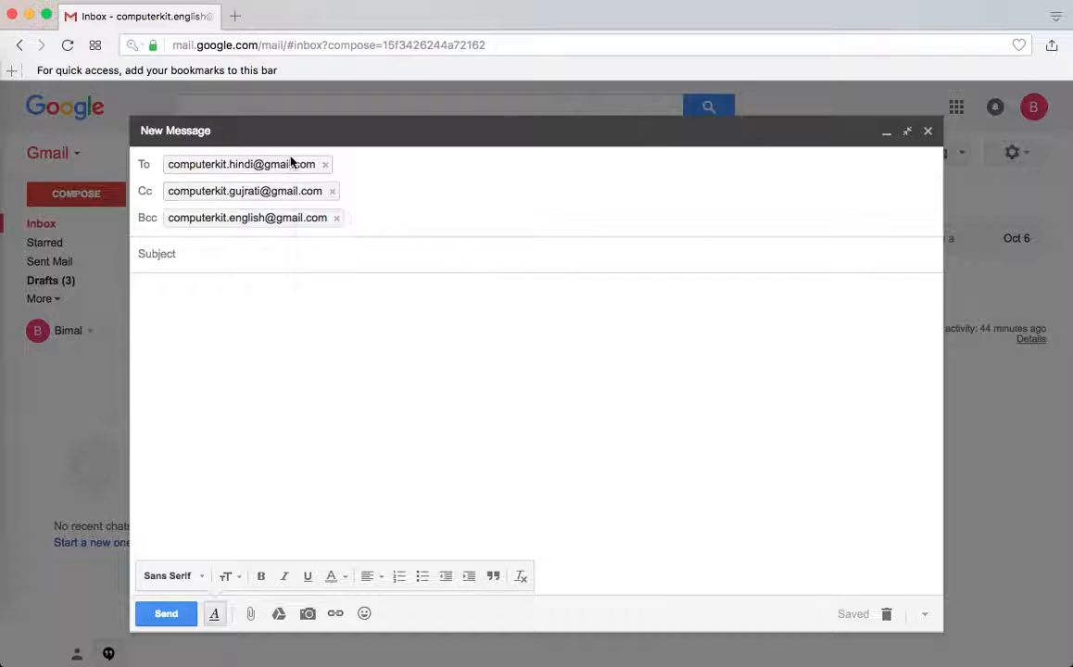
Expand the To, Cc and Bcc rows to check all three addresses, then collapse them
{"action": "left_click", "coordinate": [221, 311]}
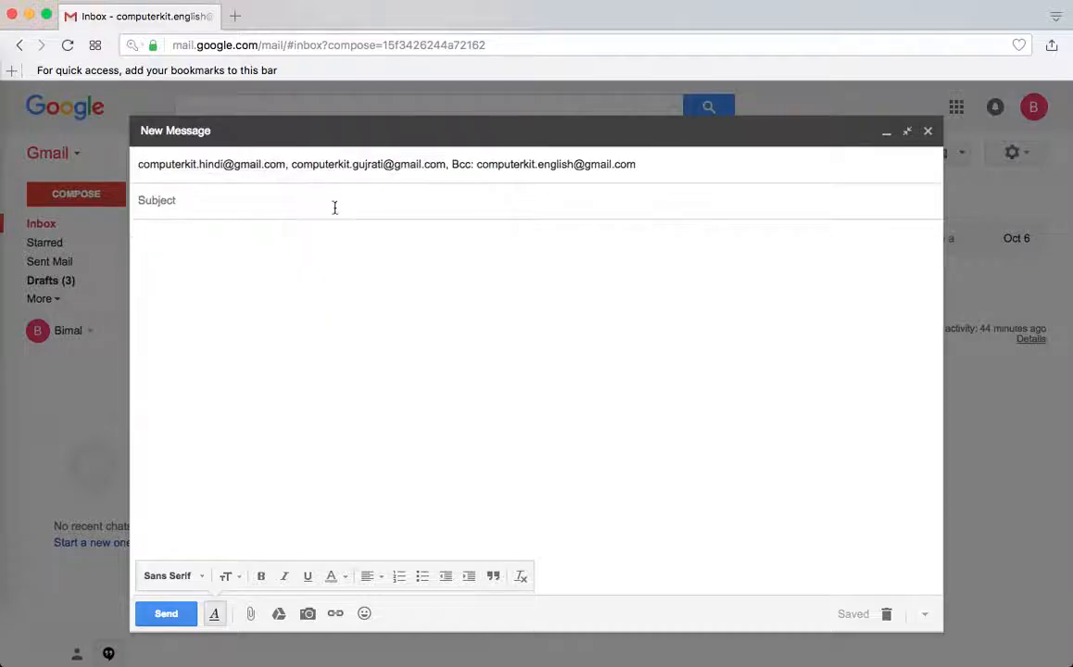
{"action": "left_click", "coordinate": [597, 163]}
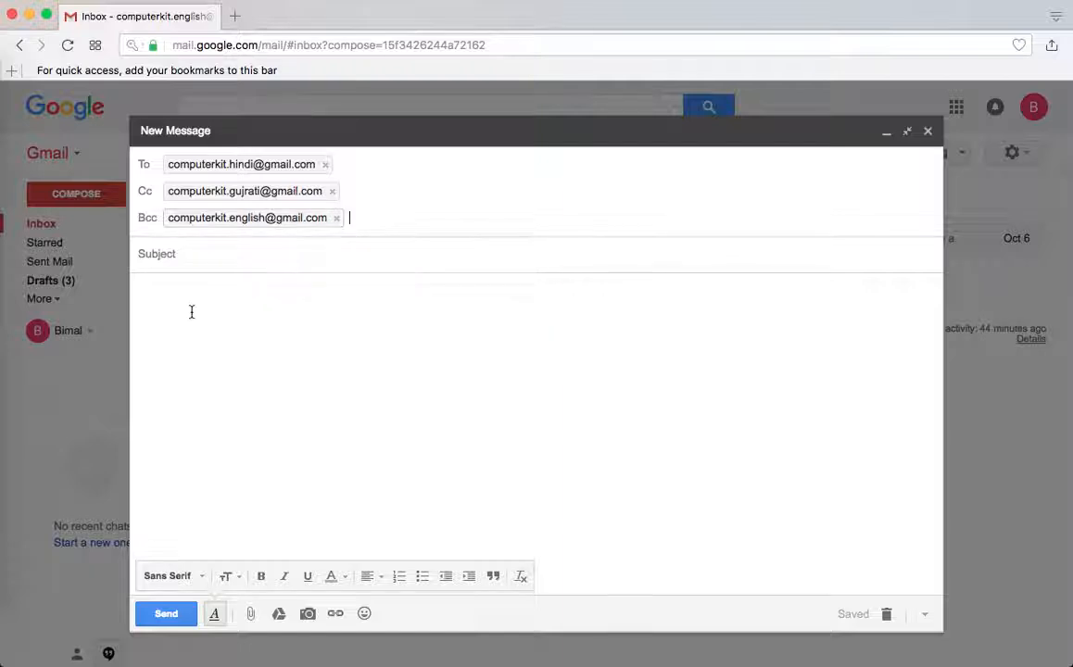
{"action": "mouse_move", "coordinate": [290, 223]}
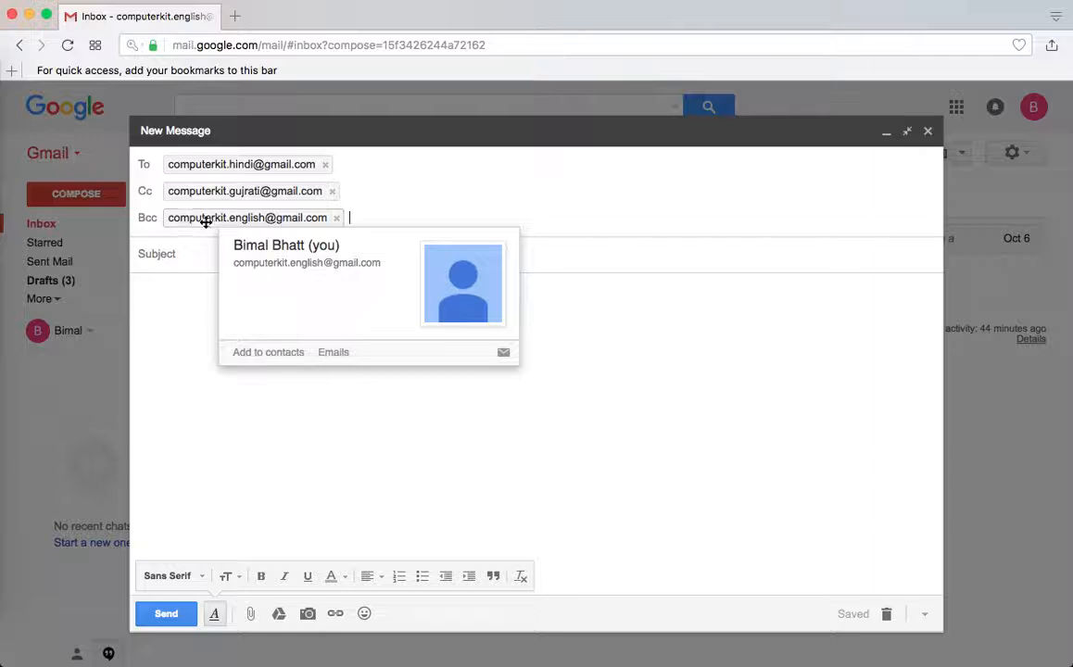
{"action": "left_click", "coordinate": [189, 324]}
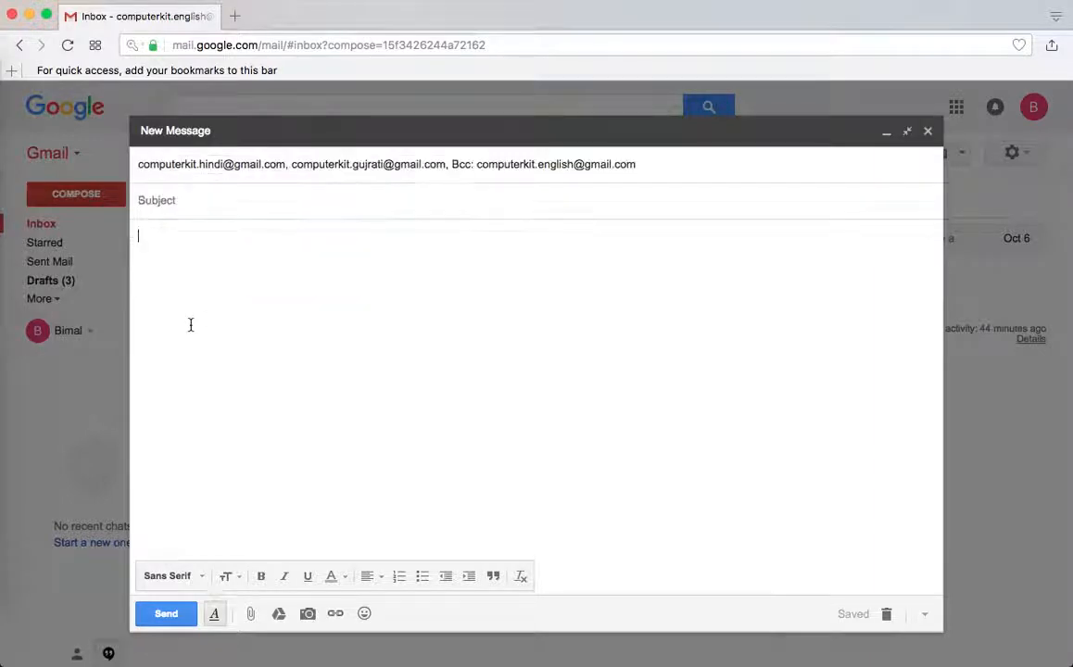
{"action": "left_click", "coordinate": [693, 166]}
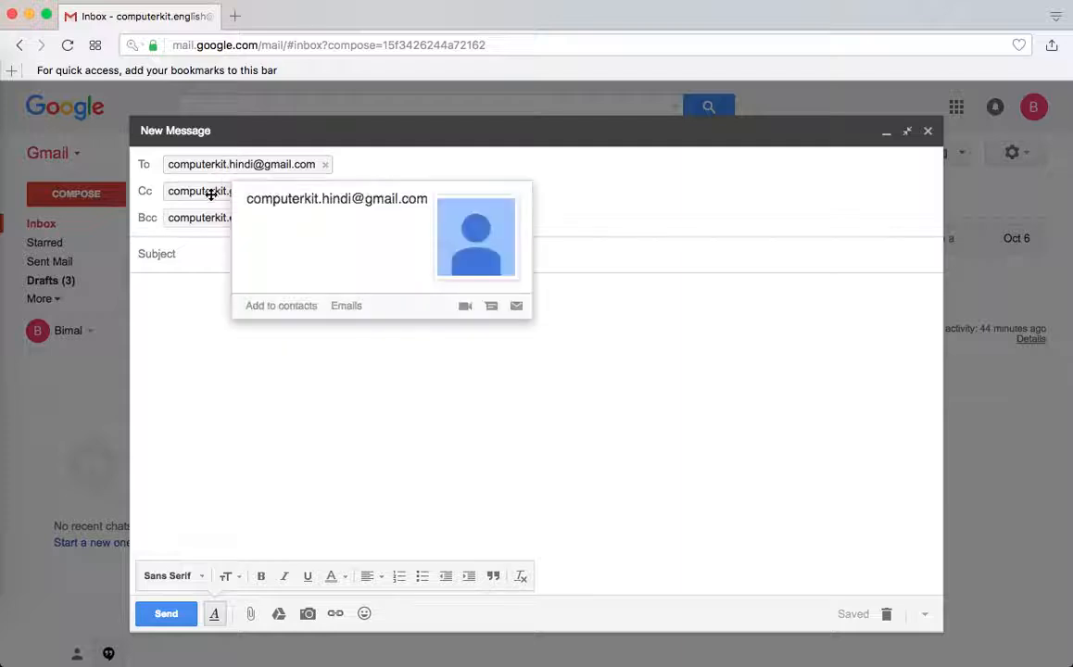
{"action": "left_click", "coordinate": [196, 304]}
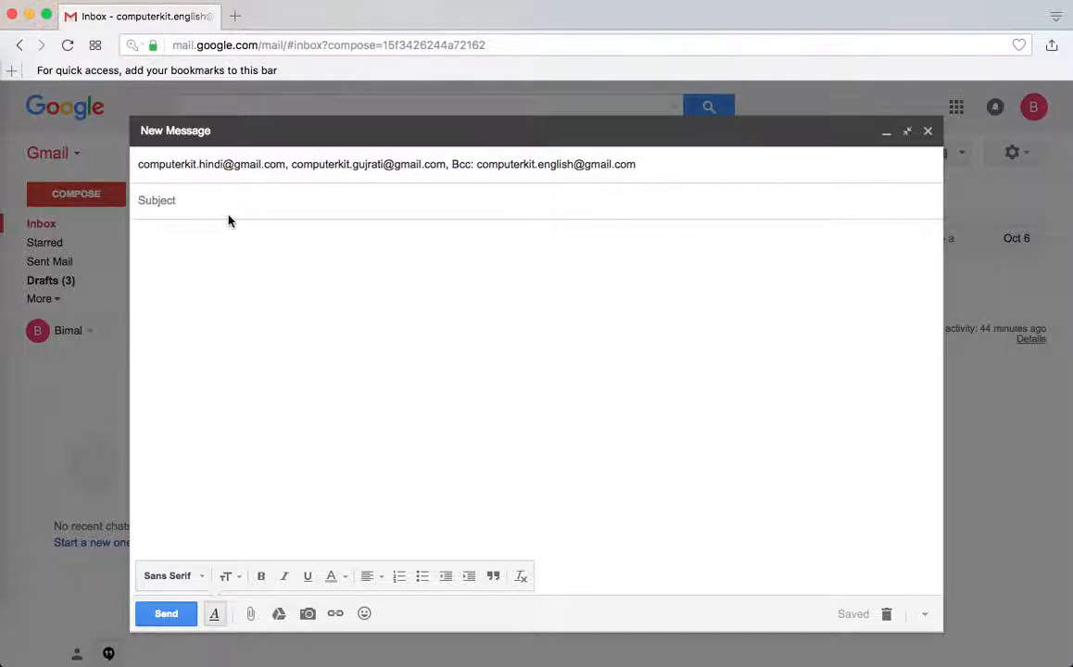
Enter subject 'Learning Computers' and body 'Hello,' then 'this video is for learing computers.'
{"action": "type", "text": "Learning Computers"}
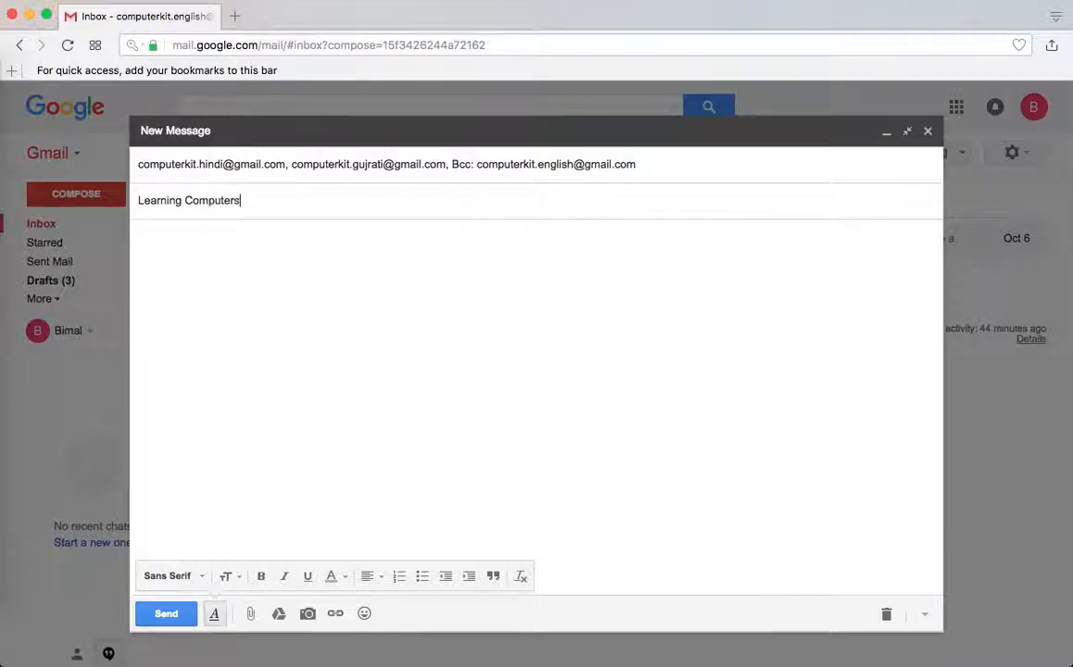
{"action": "key", "text": "Tab"}
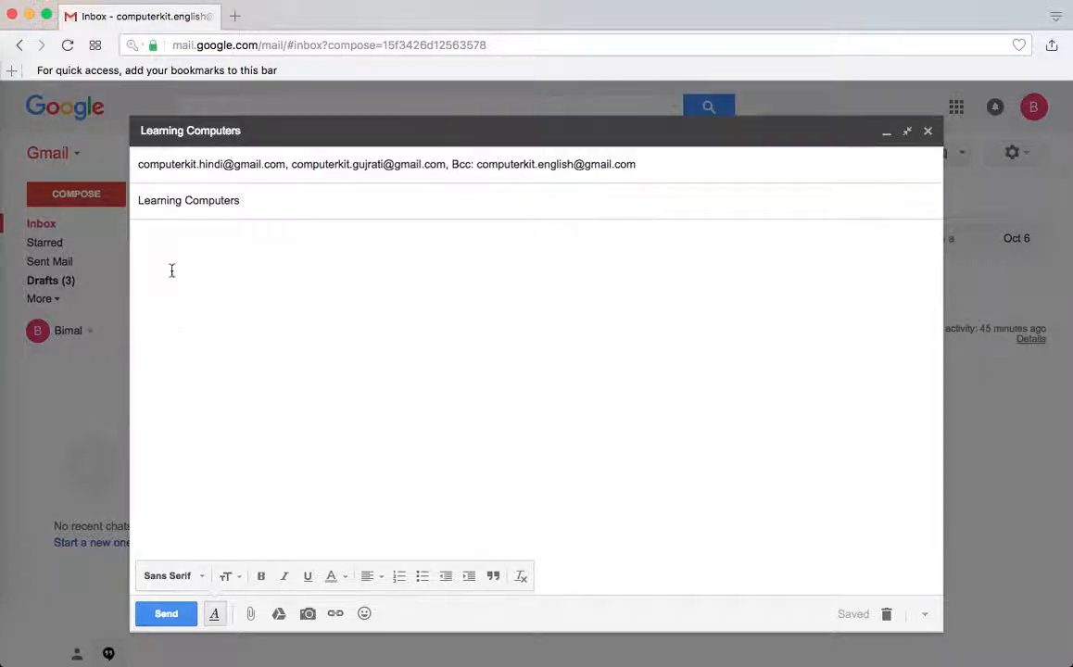
{"action": "type", "text": "Heloo,"}
{"action": "key", "text": "BackSpace"}
{"action": "key", "text": "BackSpace"}
{"action": "key", "text": "BackSpace"}
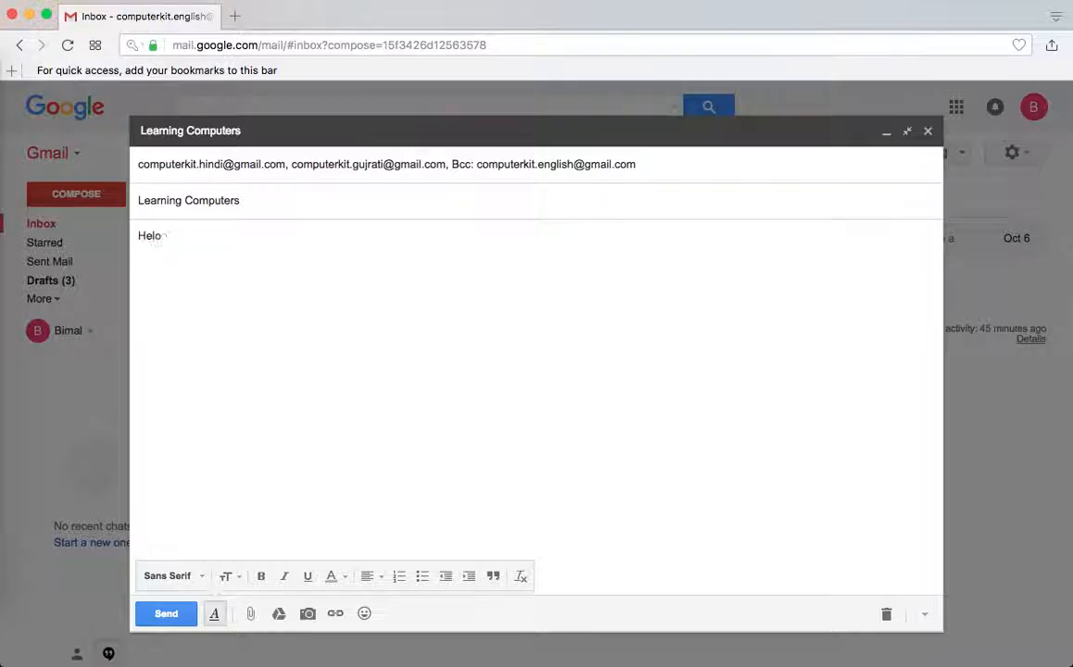
{"action": "type", "text": "lo,"}
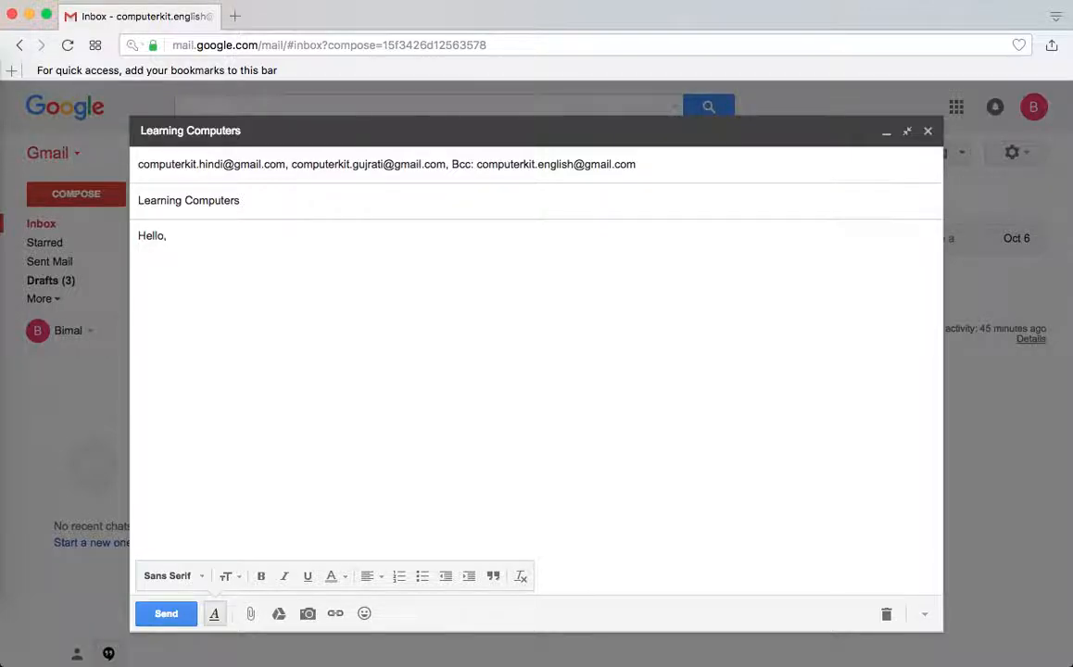
{"action": "key", "text": "Return"}
{"action": "key", "text": "Return"}
{"action": "type", "text": "H"}
{"action": "key", "text": "BackSpace"}
{"action": "type", "text": "thi"}
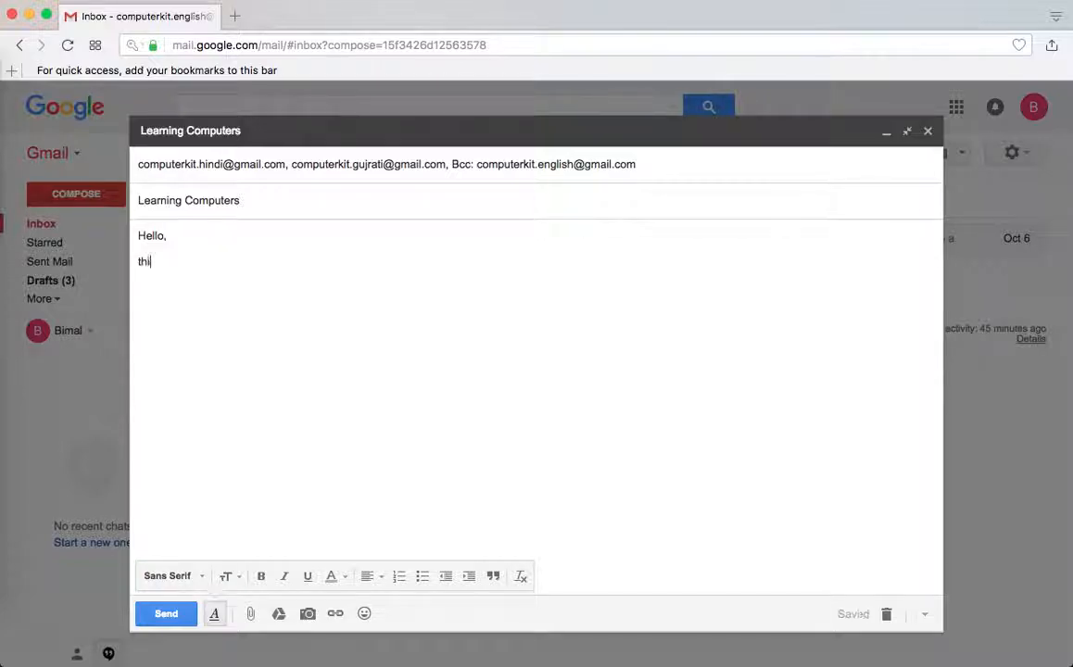
{"action": "type", "text": "s video "}
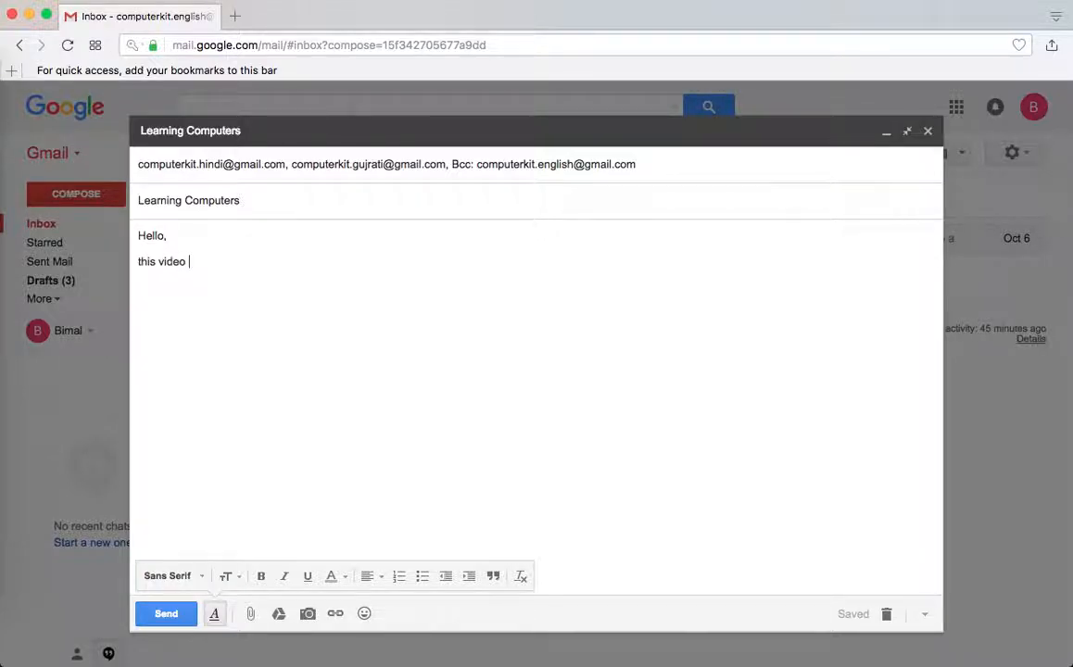
{"action": "type", "text": "is for learing co"}
{"action": "type", "text": "mputers."}
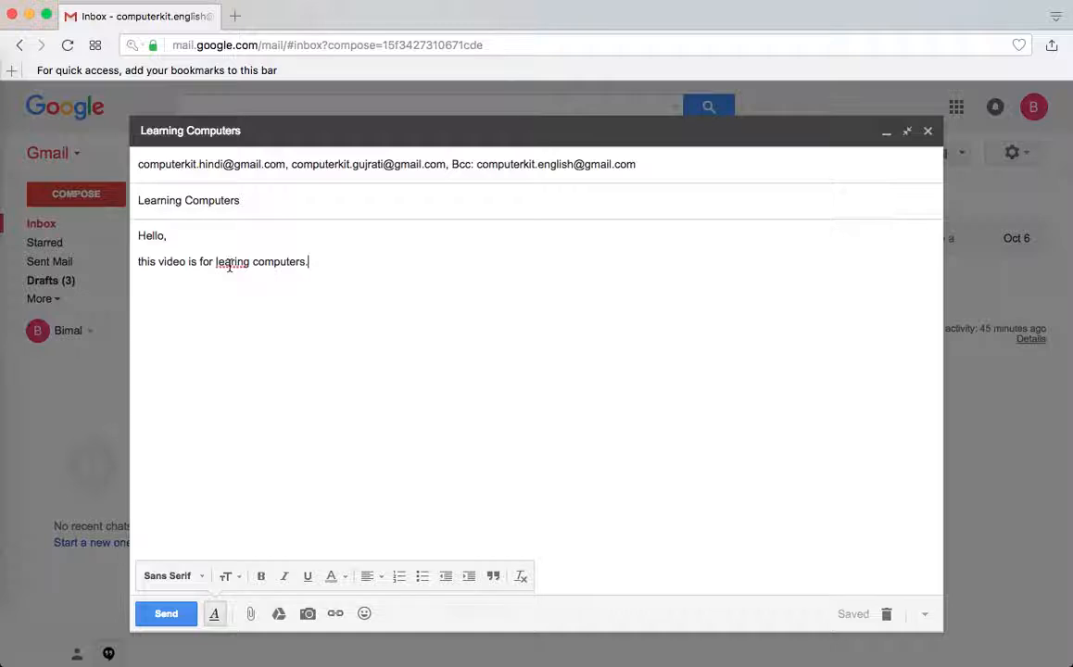
Correct 'learing' to 'learning' from the spelling suggestions and start a new line
{"action": "right_click", "coordinate": [229, 265]}
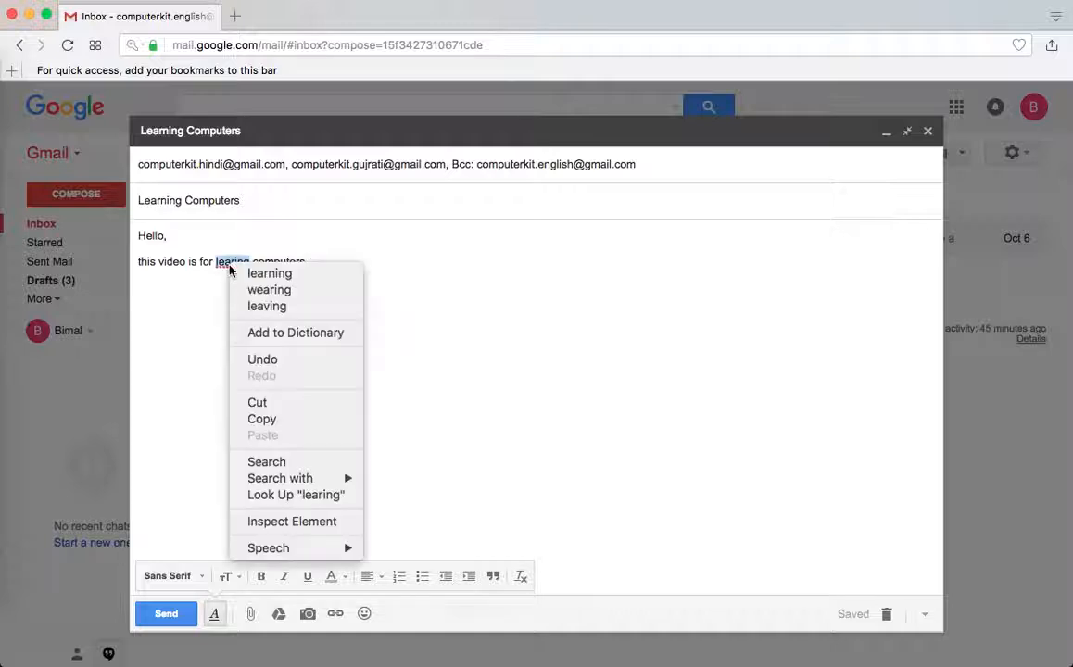
{"action": "left_click", "coordinate": [278, 275]}
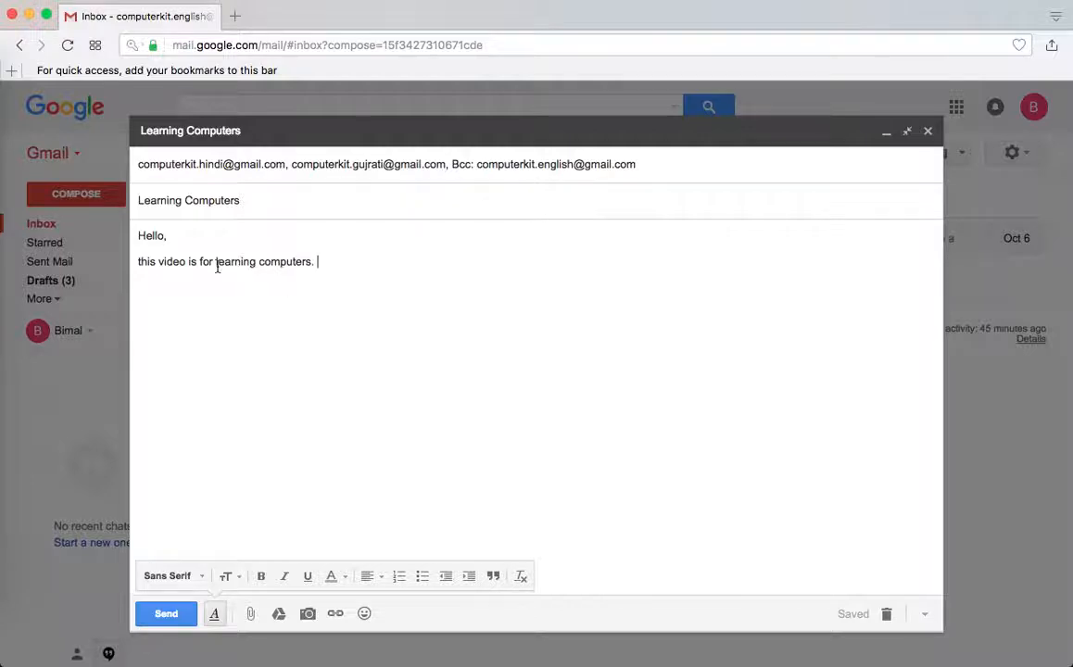
{"action": "key", "text": "Return"}
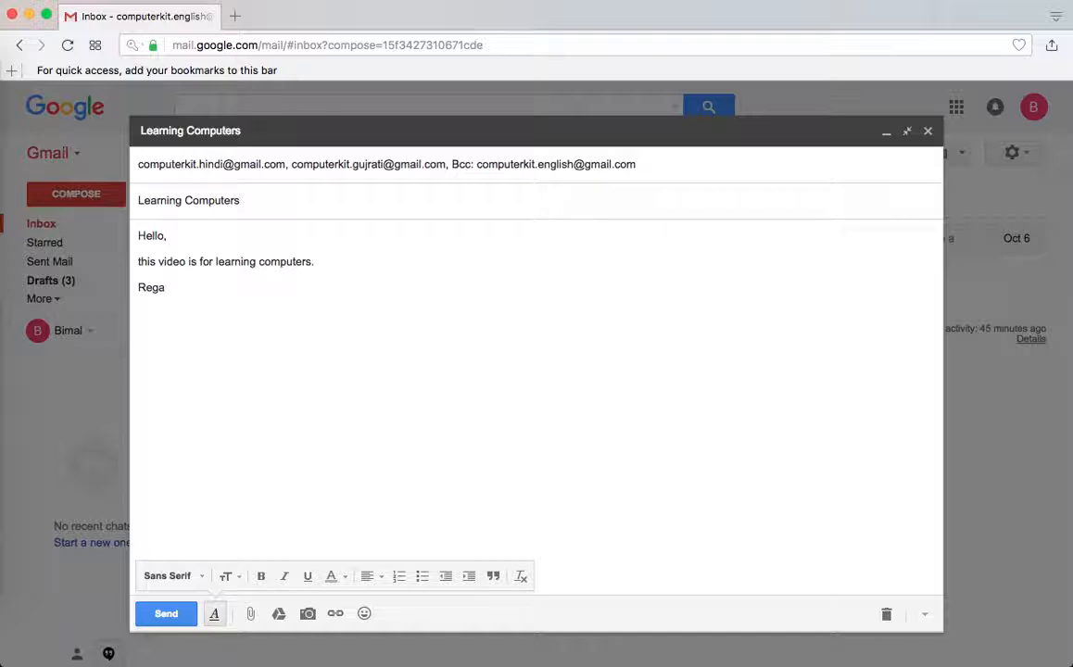
Add the 'Regards' sign-off, review the To, Cc and Bcc rows, and send the message
{"action": "type", "text": "Regards,"}
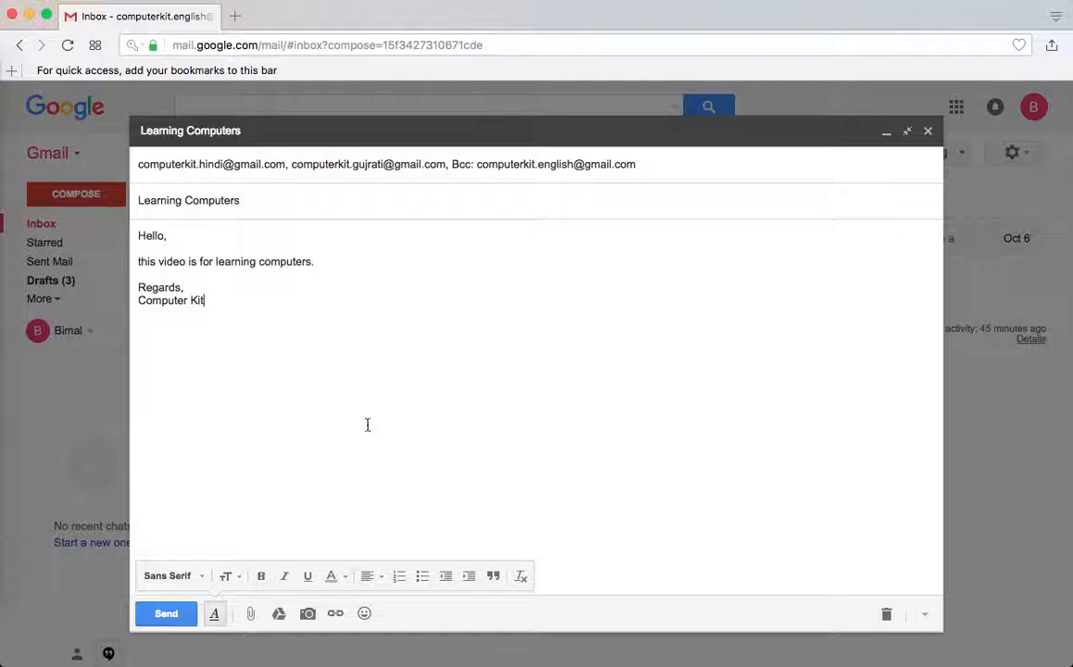
{"action": "left_click", "coordinate": [670, 168]}
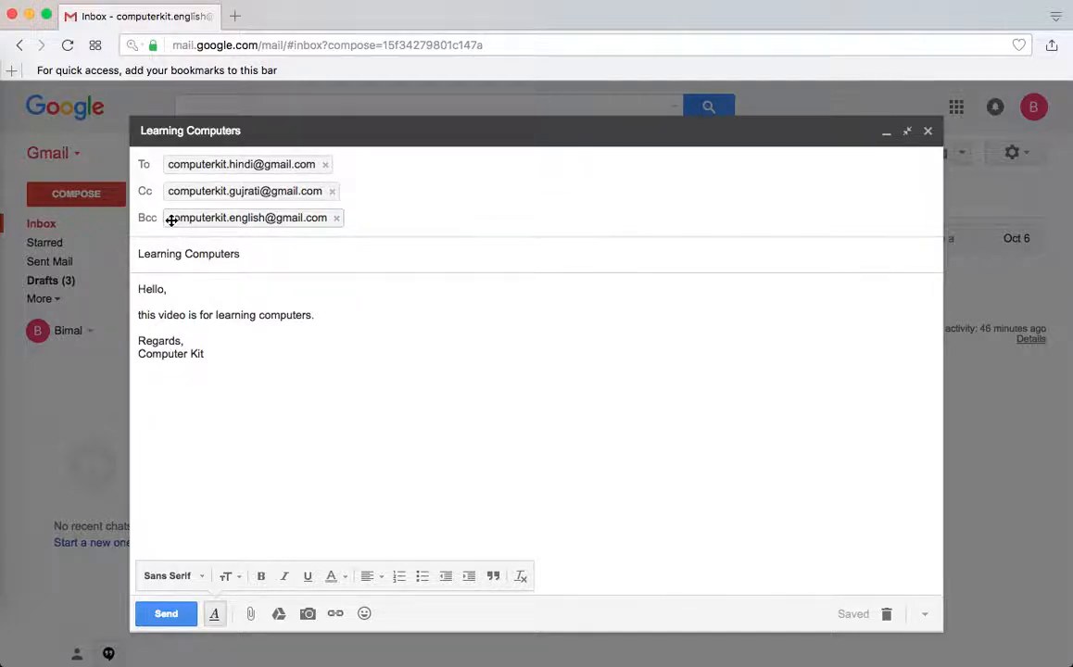
{"action": "mouse_move", "coordinate": [254, 220]}
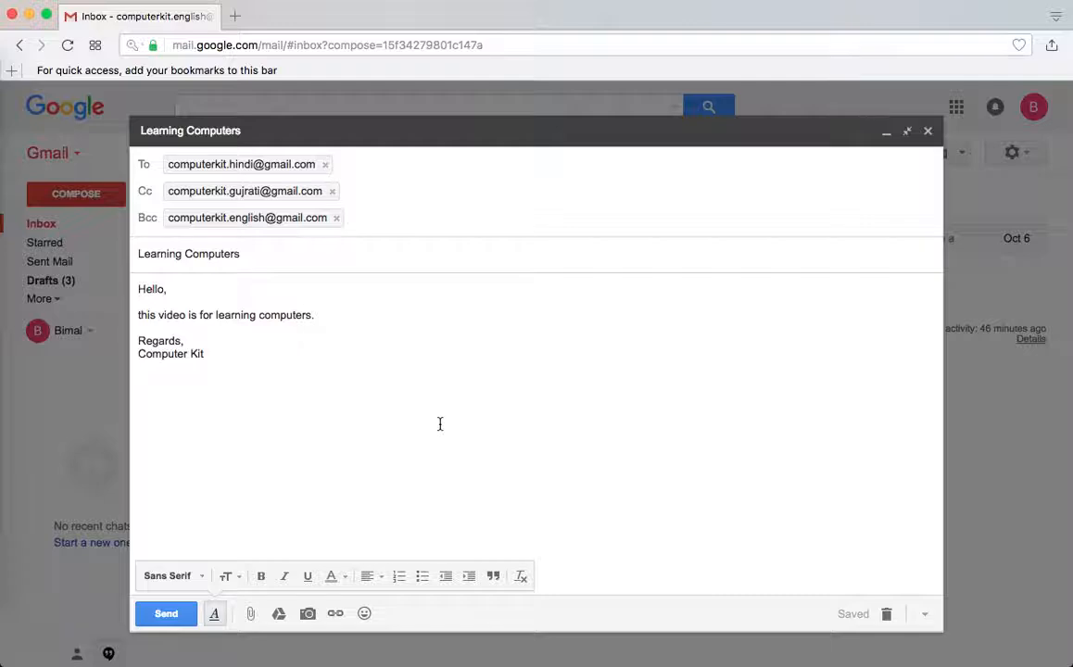
{"action": "left_click", "coordinate": [167, 615]}
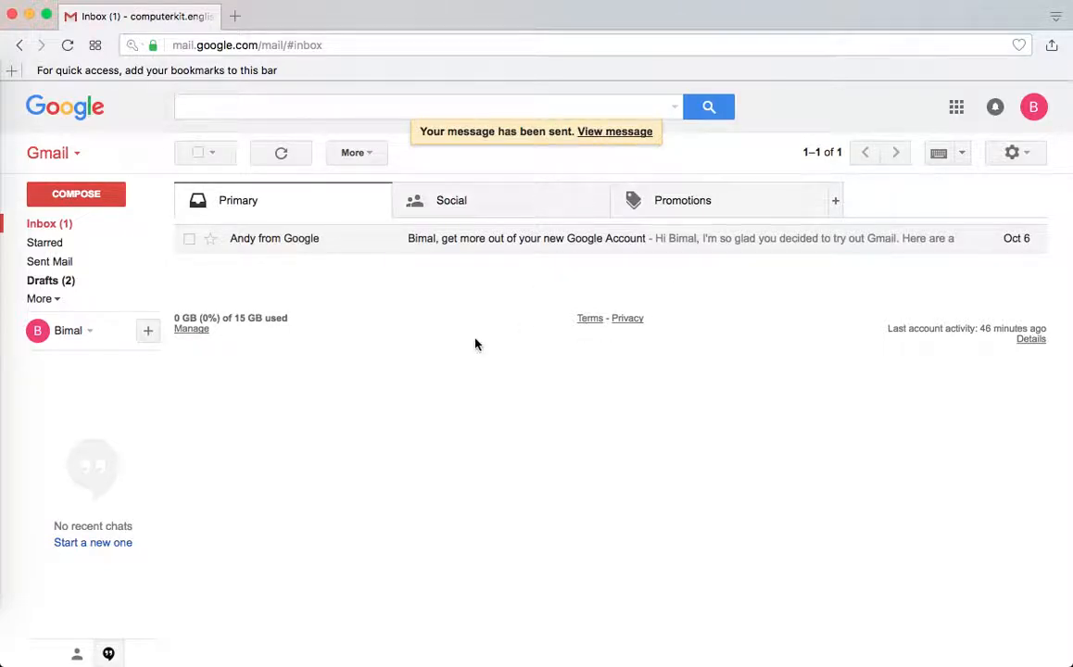
Check Sent Mail, confirm the signed-in account, and open the received 'Learning Computers' email
{"action": "left_click", "coordinate": [50, 264]}
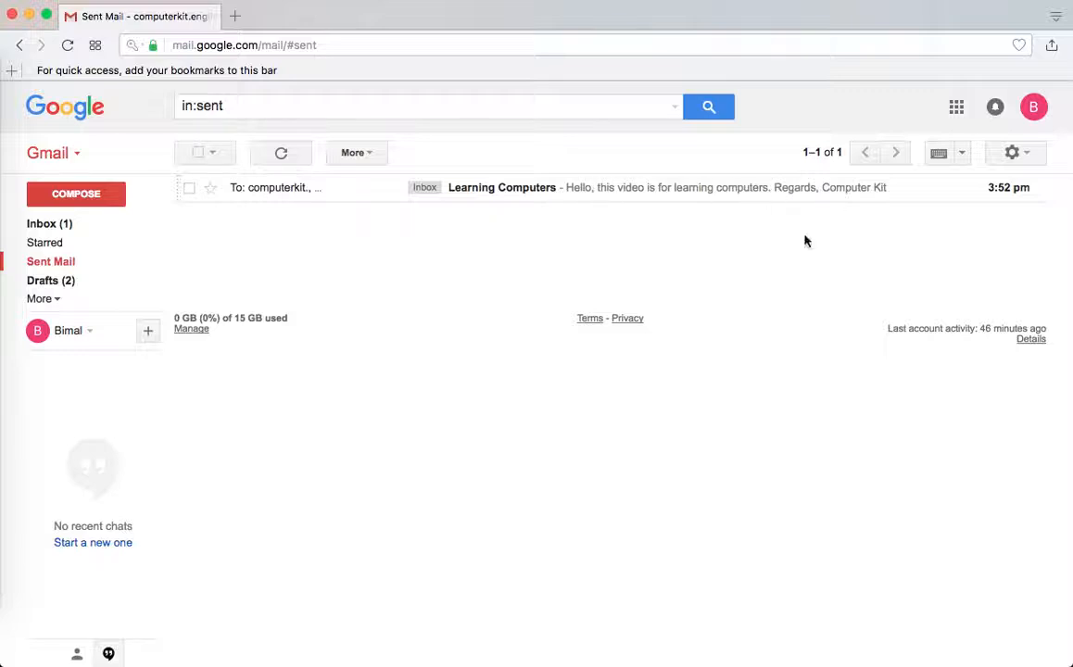
{"action": "left_click", "coordinate": [50, 226]}
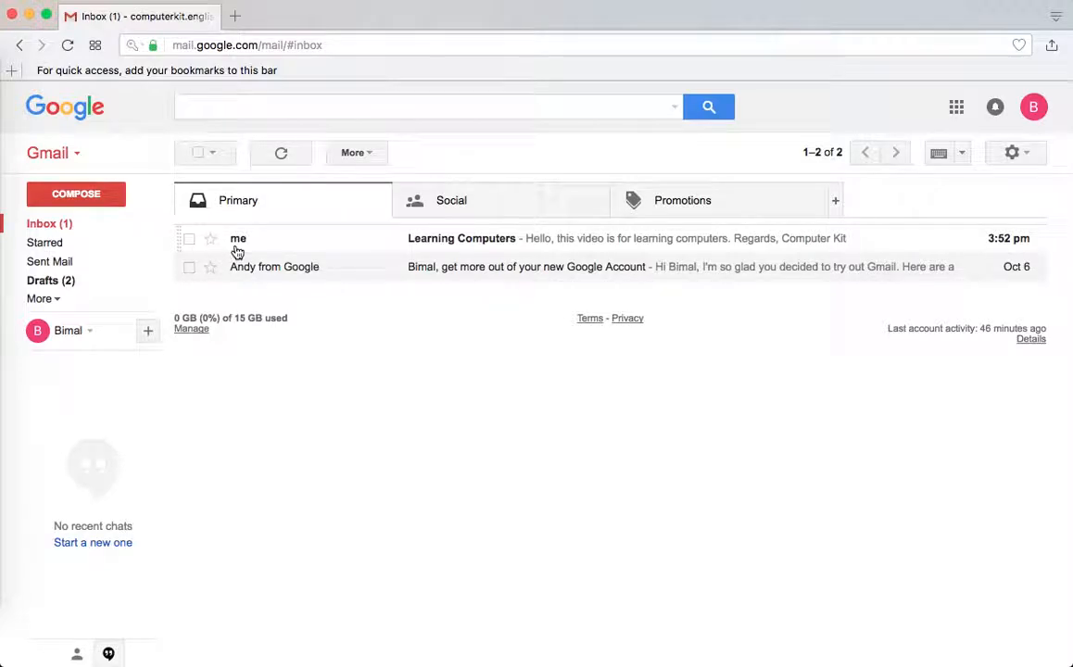
{"action": "left_click", "coordinate": [1033, 107]}
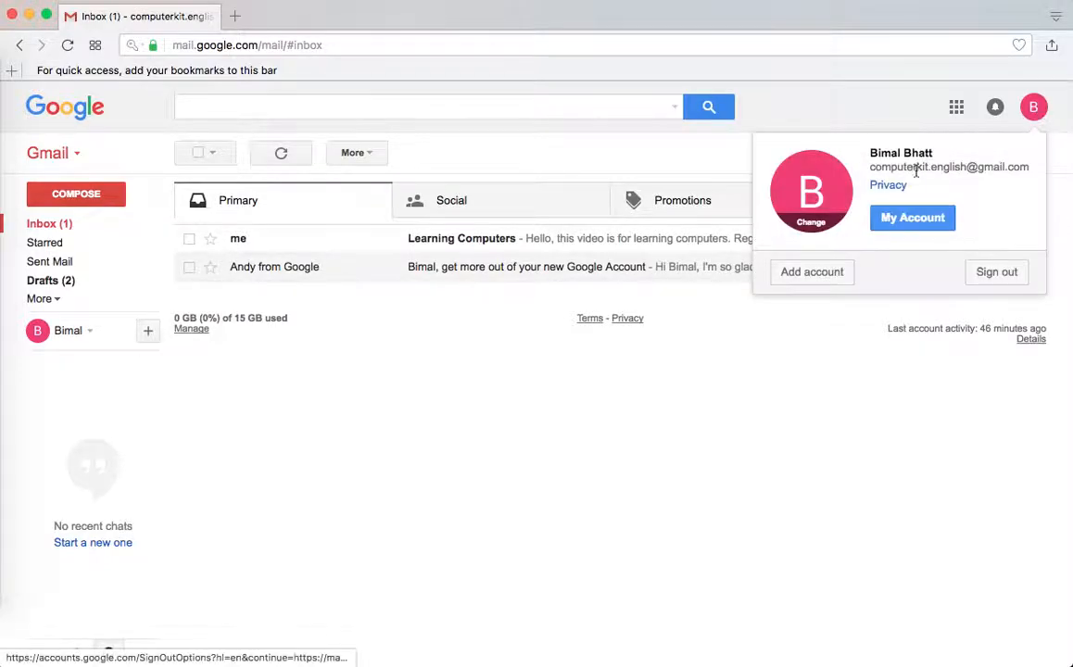
{"action": "left_click", "coordinate": [412, 370]}
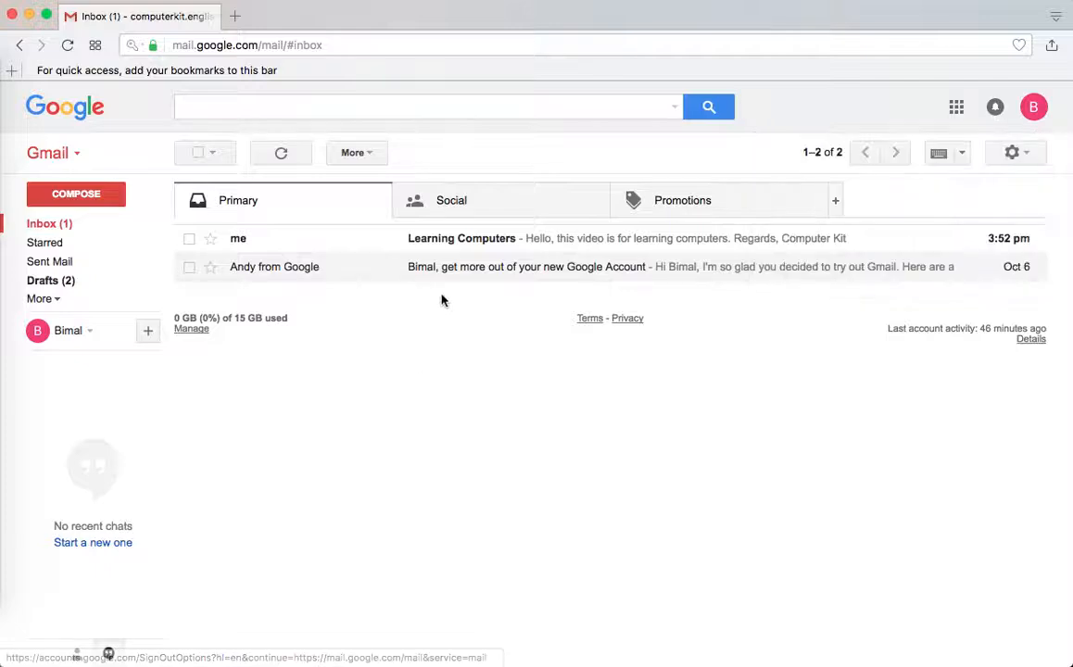
{"action": "left_click", "coordinate": [464, 243]}
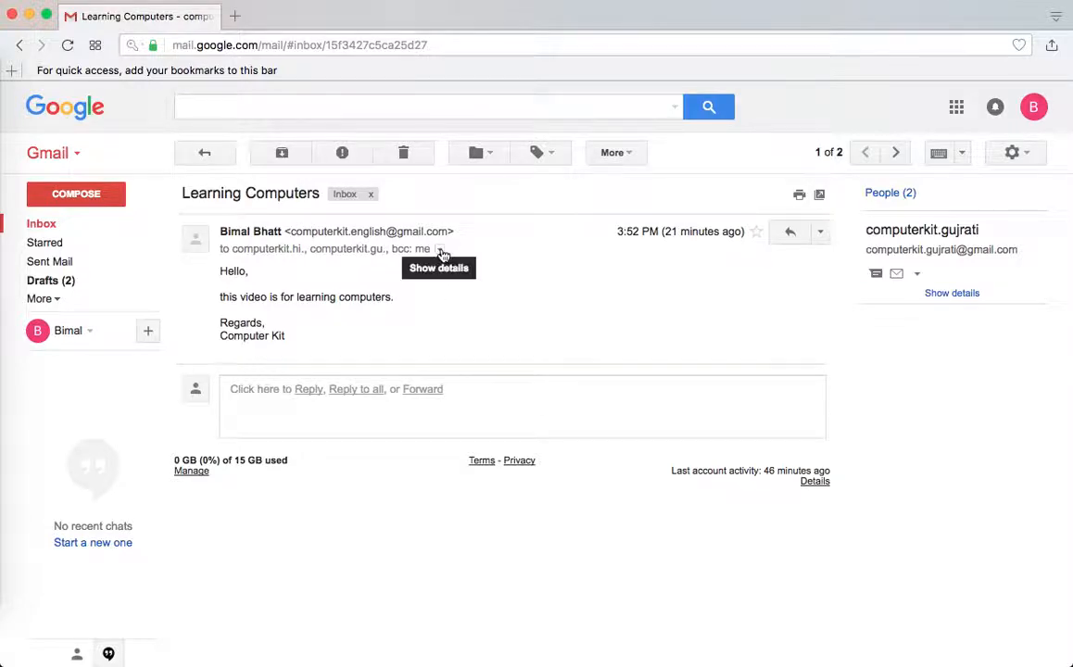
{"action": "left_click", "coordinate": [441, 250]}
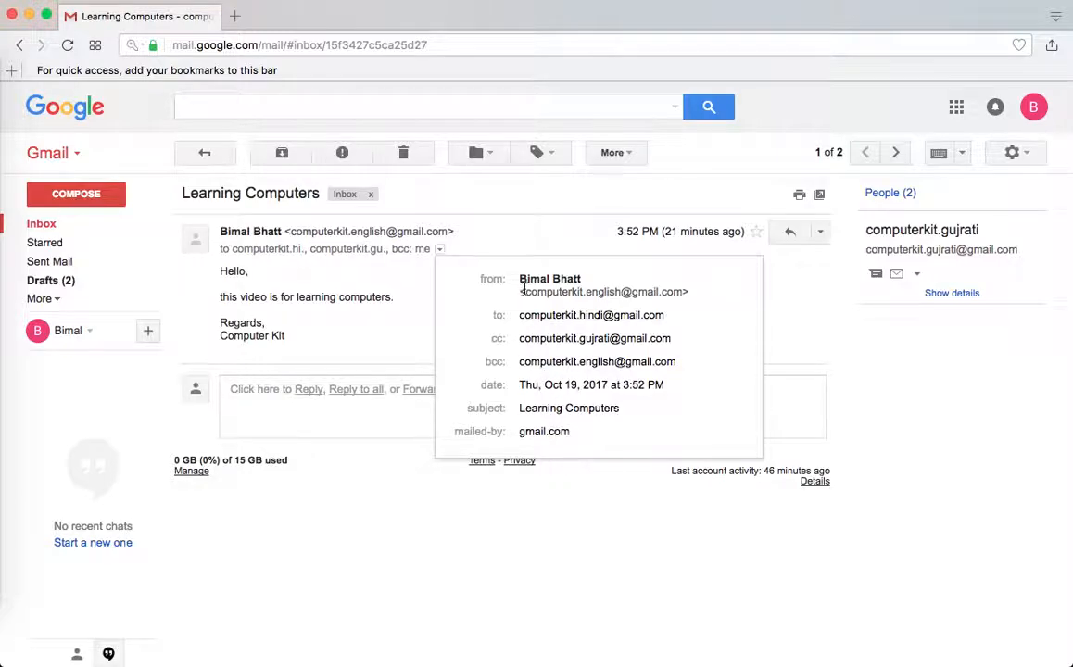
{"action": "left_click_drag", "start_coordinate": [522, 291], "coordinate": [689, 292]}
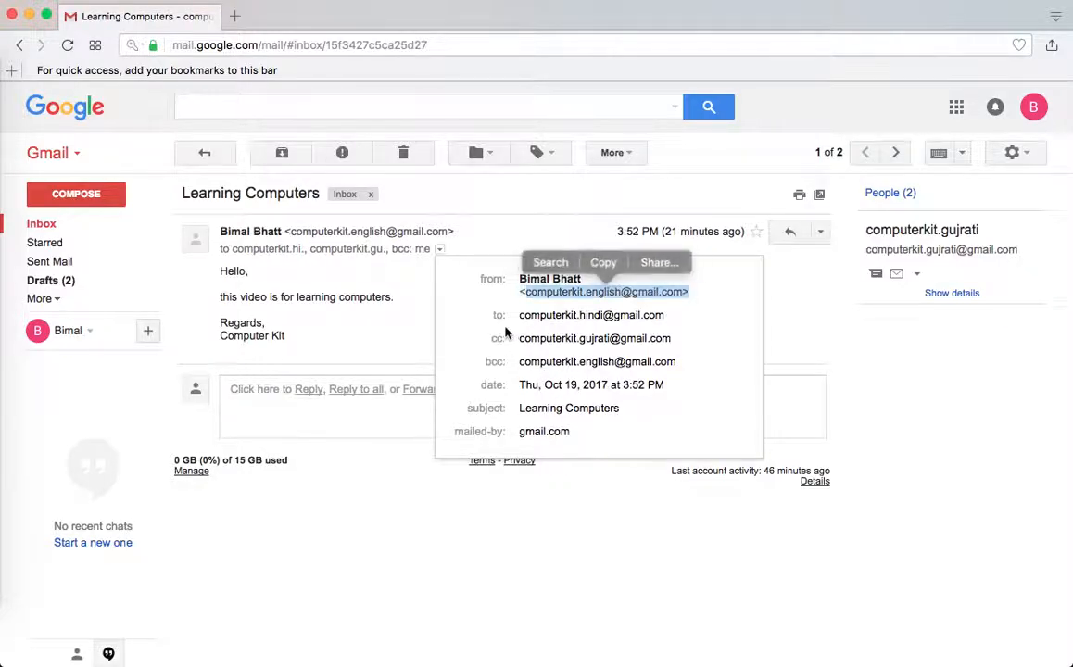
{"action": "left_click_drag", "start_coordinate": [520, 315], "coordinate": [667, 316]}
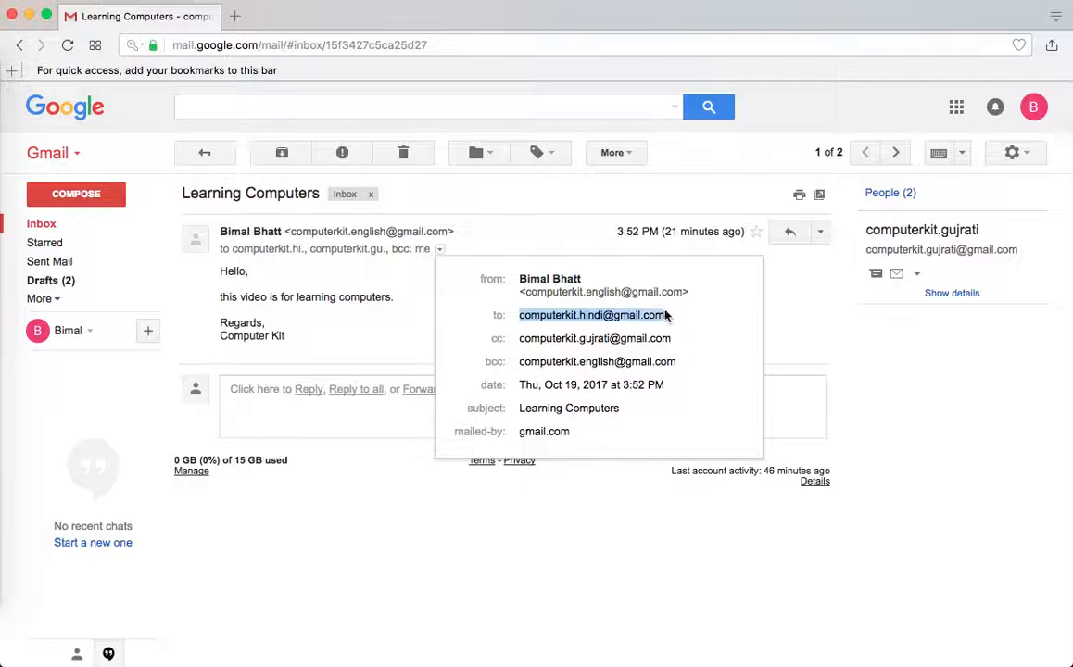
{"action": "left_click", "coordinate": [598, 338]}
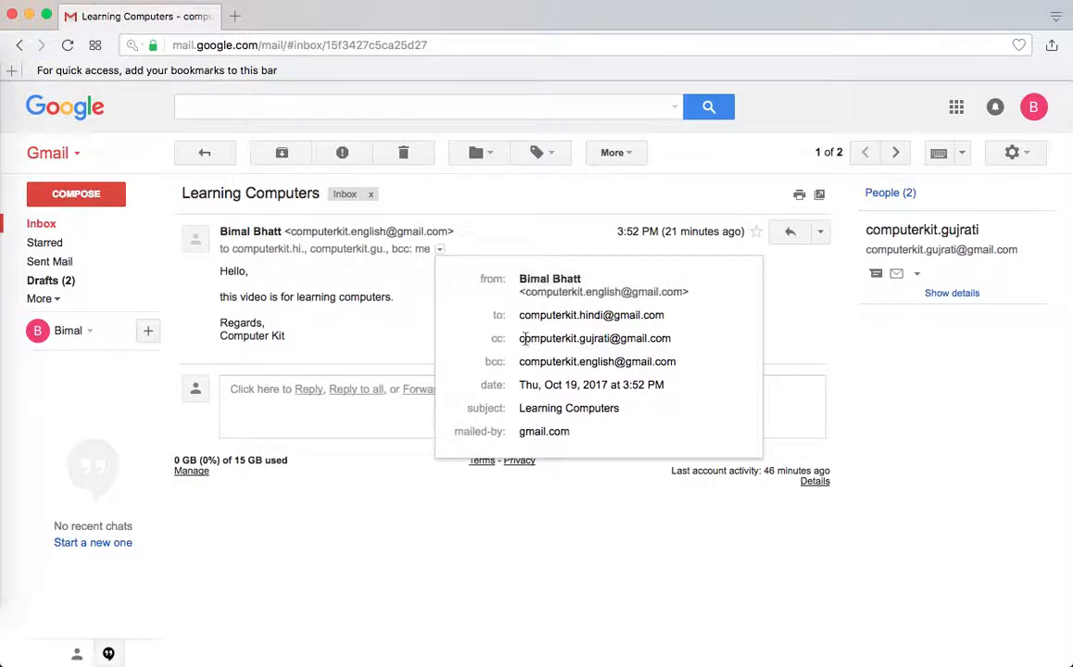
{"action": "left_click_drag", "start_coordinate": [524, 339], "coordinate": [713, 343]}
{"action": "left_click", "coordinate": [677, 406]}
{"action": "left_click_drag", "start_coordinate": [520, 365], "coordinate": [680, 366]}
{"action": "left_click", "coordinate": [598, 364]}
{"action": "left_click_drag", "start_coordinate": [476, 363], "coordinate": [678, 364]}
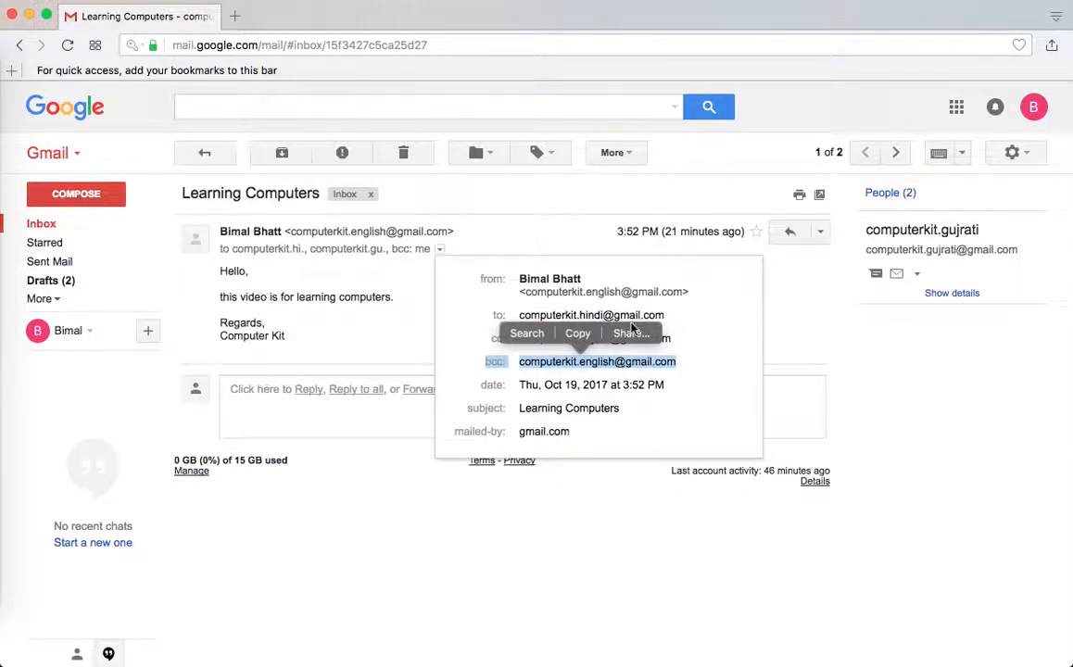
{"action": "left_click", "coordinate": [708, 328]}
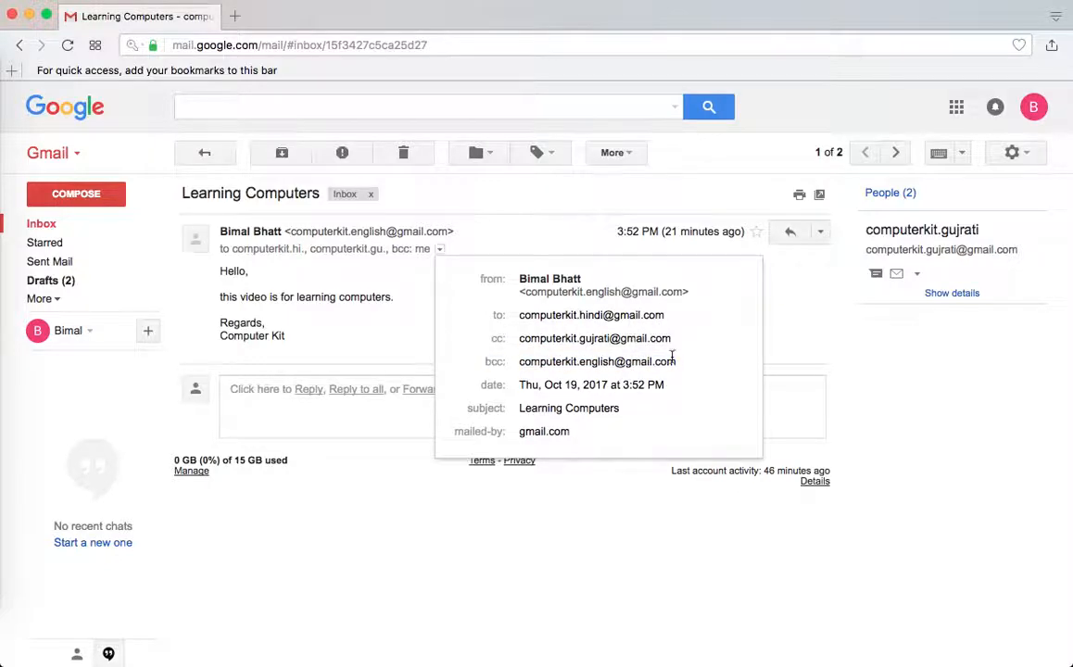
{"action": "left_click", "coordinate": [769, 304]}
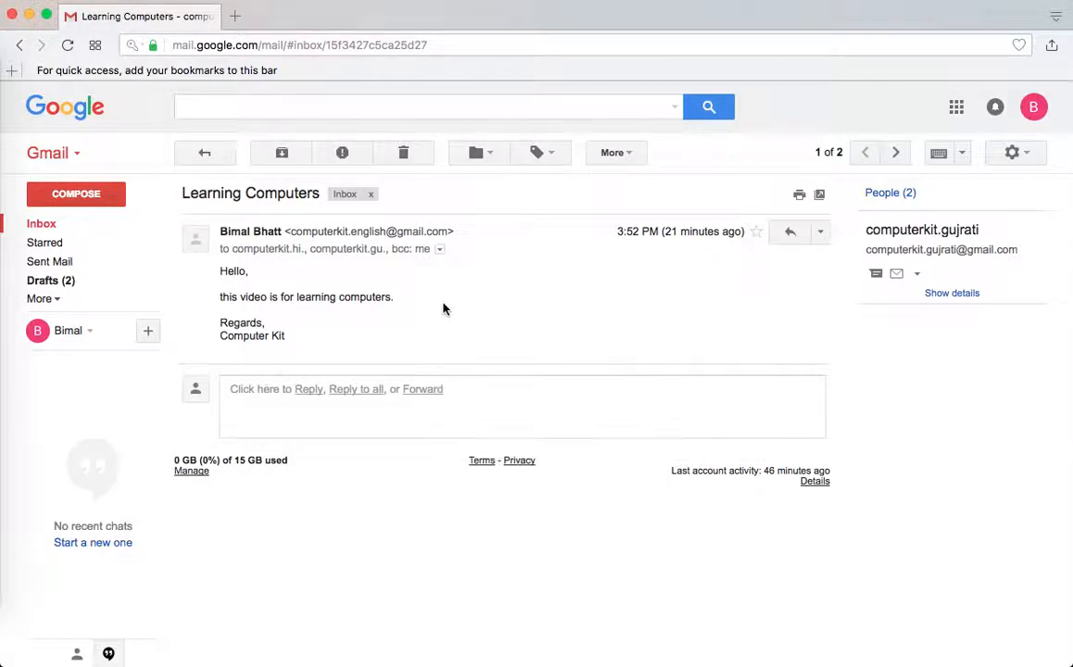
{"action": "left_click", "coordinate": [1033, 106]}
Sign out and sign back in as the To recipient using their account password
{"action": "left_click", "coordinate": [996, 272]}
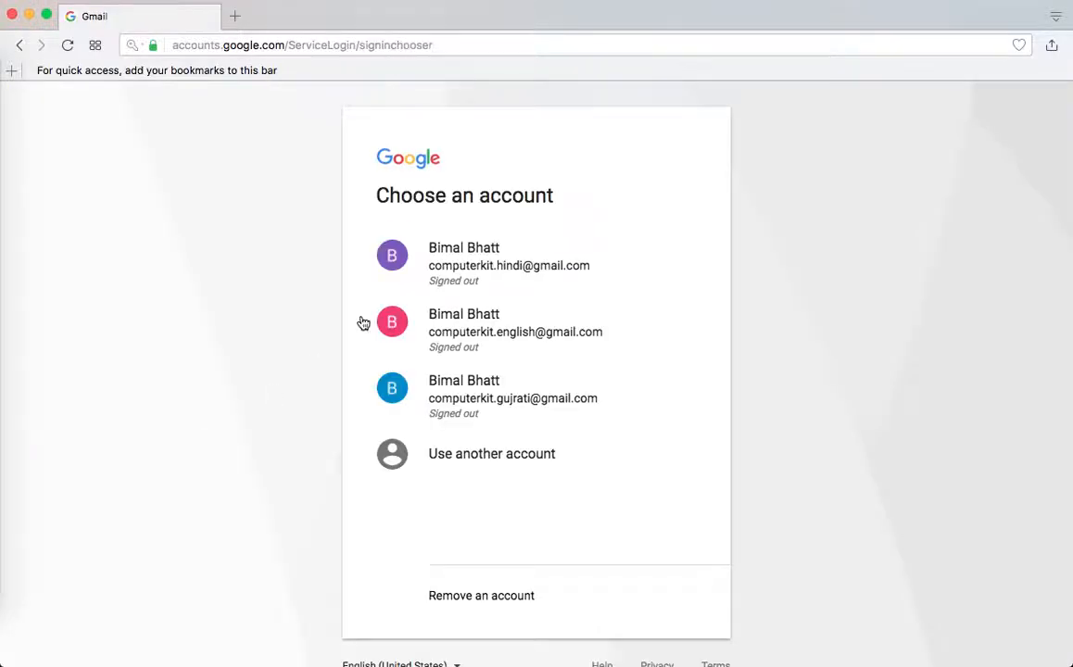
{"action": "left_click", "coordinate": [461, 269]}
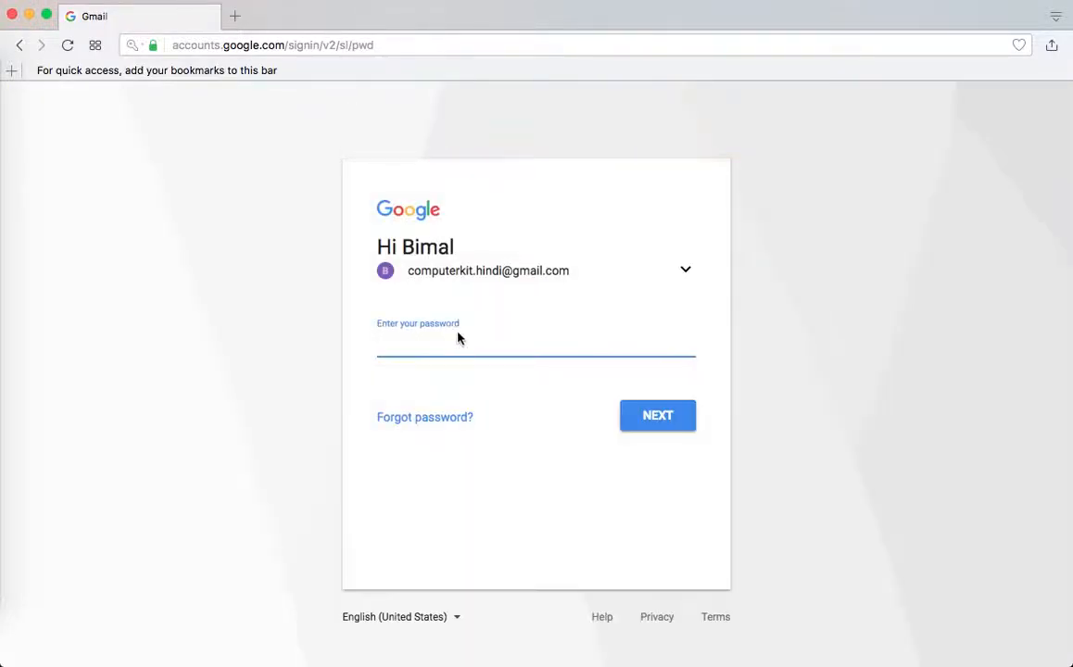
{"action": "type", "text": "••••••"}
{"action": "key", "text": "Return"}
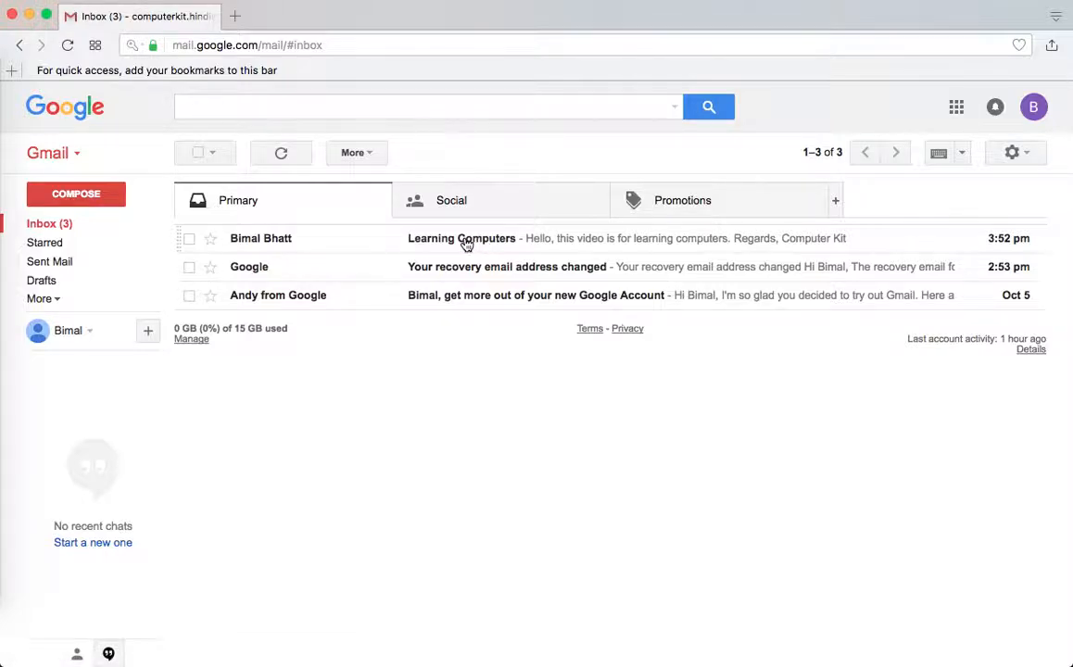
In the To recipient's inbox, open Learning Computers and verify its details show only the To and Cc addresses
{"action": "left_click", "coordinate": [467, 241]}
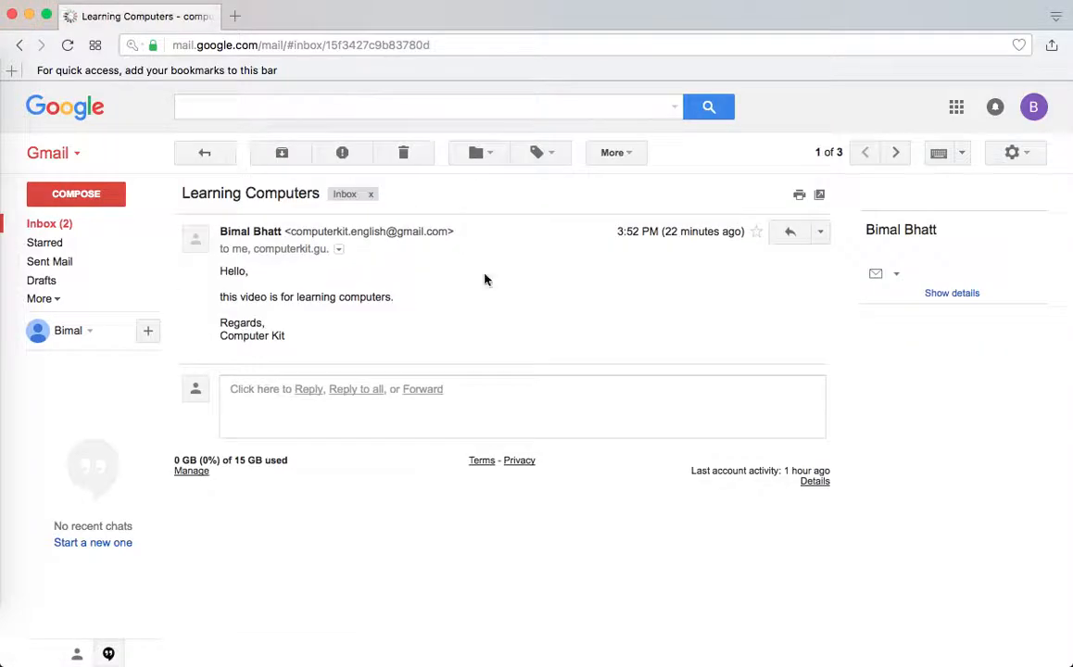
{"action": "left_click", "coordinate": [339, 251]}
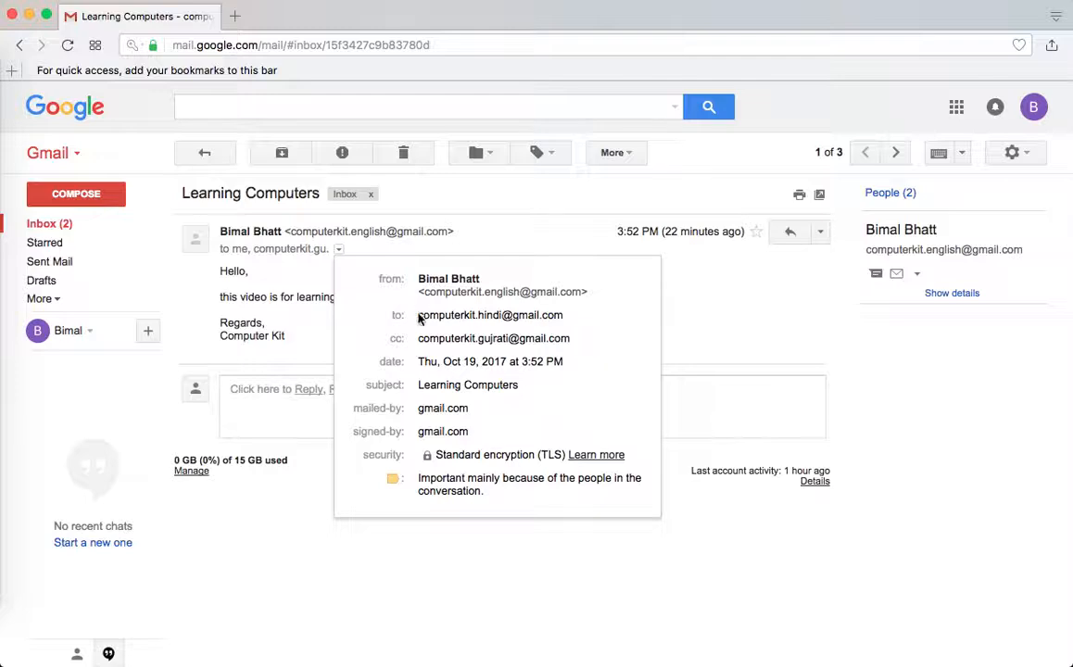
{"action": "left_click_drag", "start_coordinate": [418, 317], "coordinate": [568, 314]}
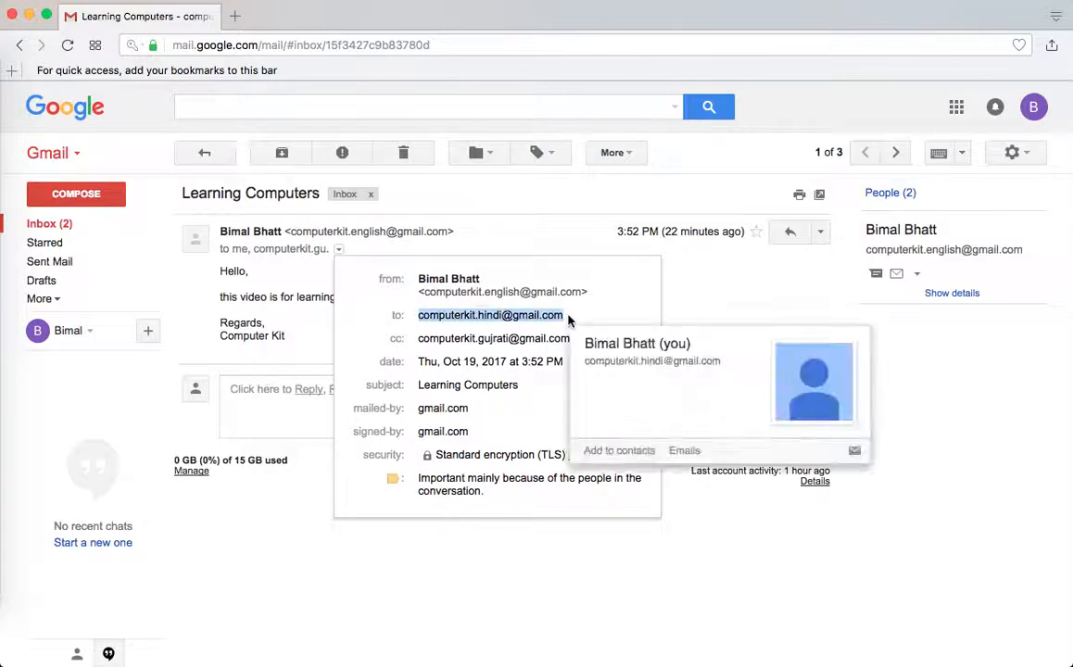
{"action": "left_click", "coordinate": [421, 341]}
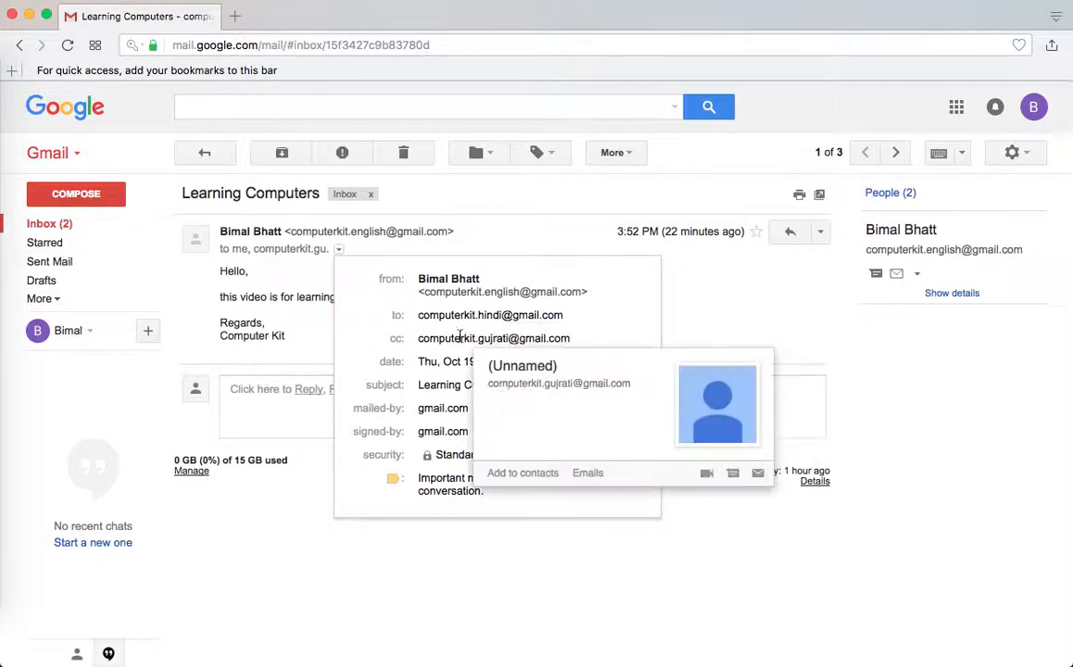
{"action": "mouse_move", "coordinate": [459, 320]}
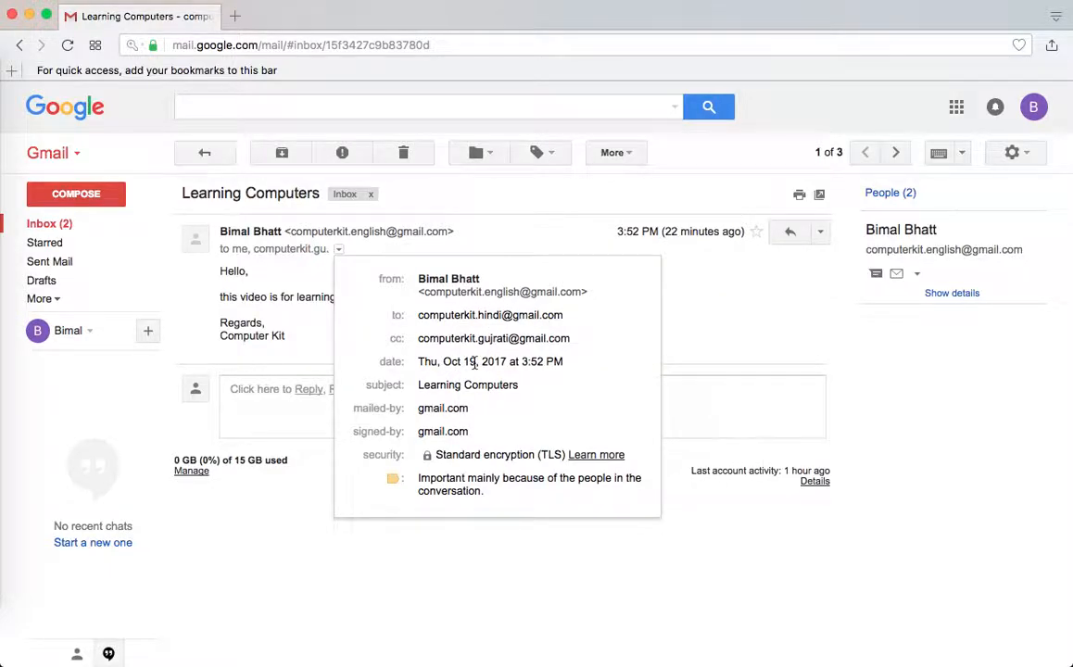
{"action": "left_click", "coordinate": [723, 301]}
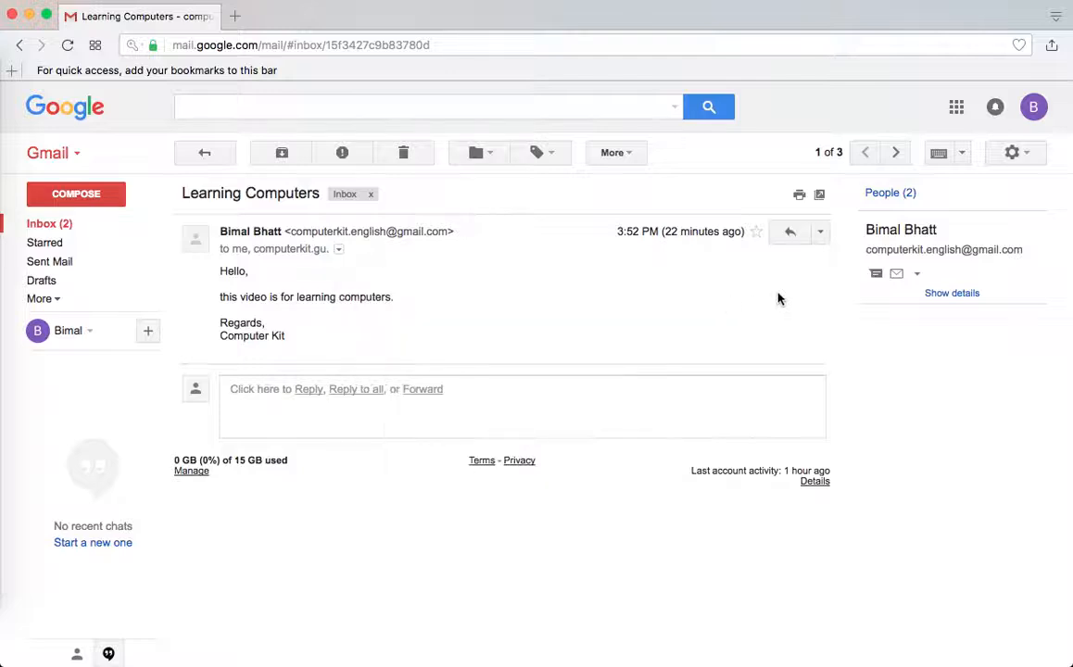
{"action": "left_click", "coordinate": [1033, 106]}
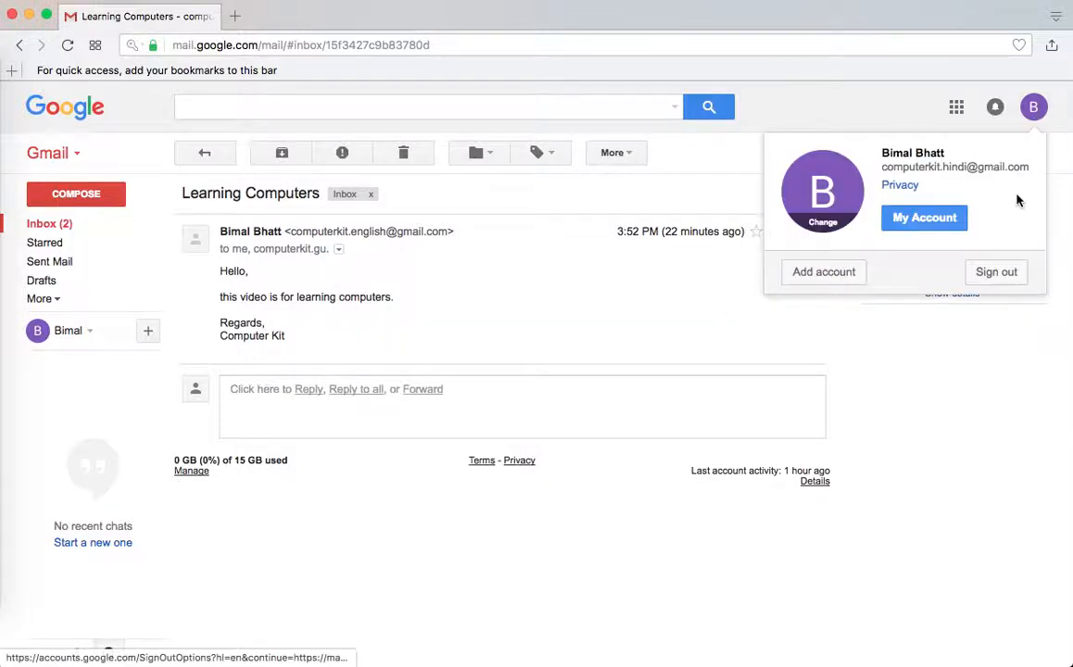
Sign out, then sign in as the Cc recipient with the account password
{"action": "left_click", "coordinate": [997, 273]}
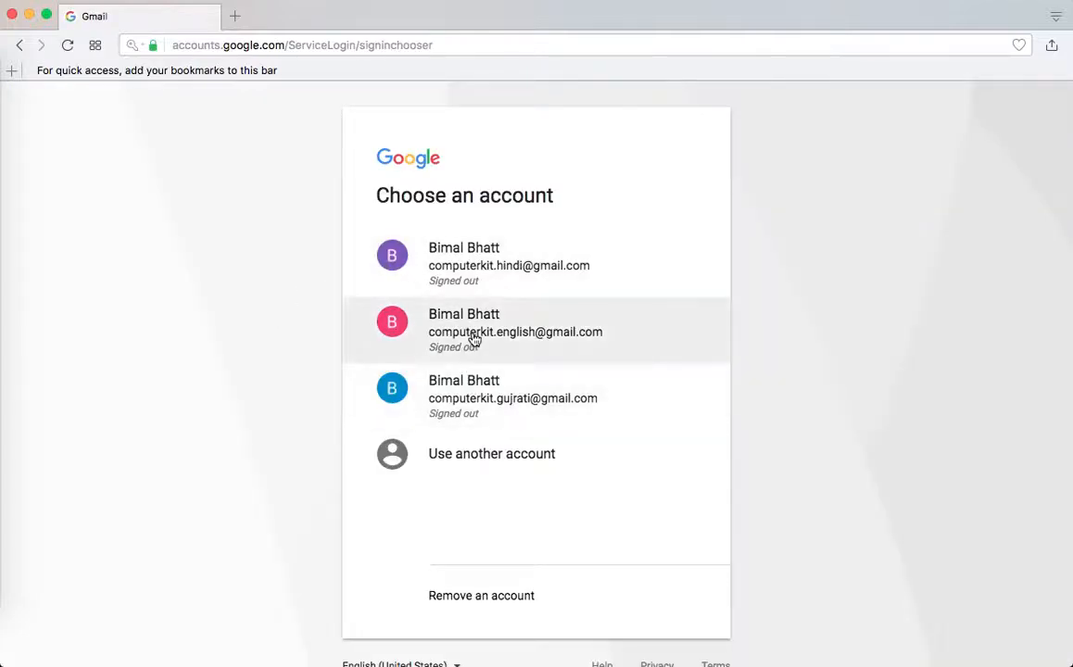
{"action": "left_click", "coordinate": [490, 401]}
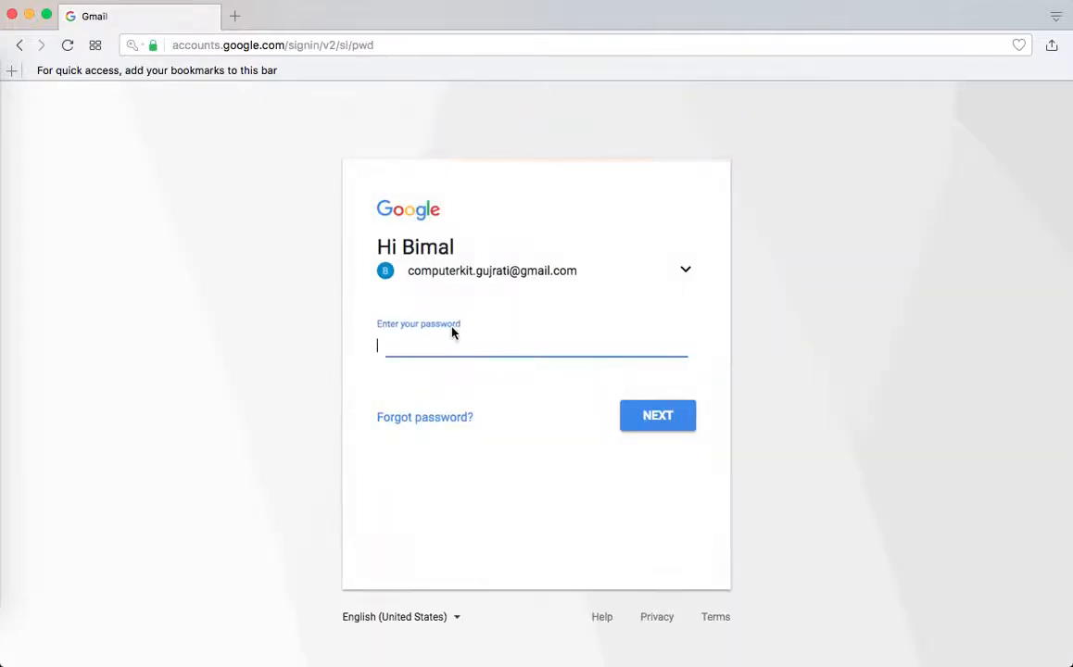
{"action": "type", "text": "•"}
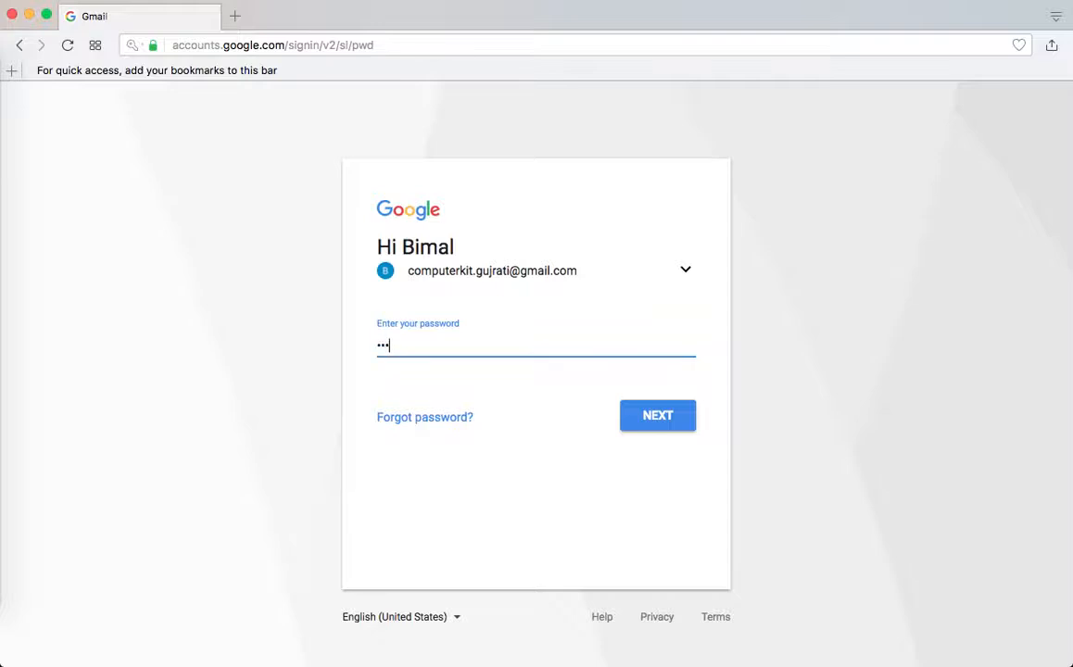
{"action": "type", "text": "•••••••"}
{"action": "left_click", "coordinate": [651, 415]}
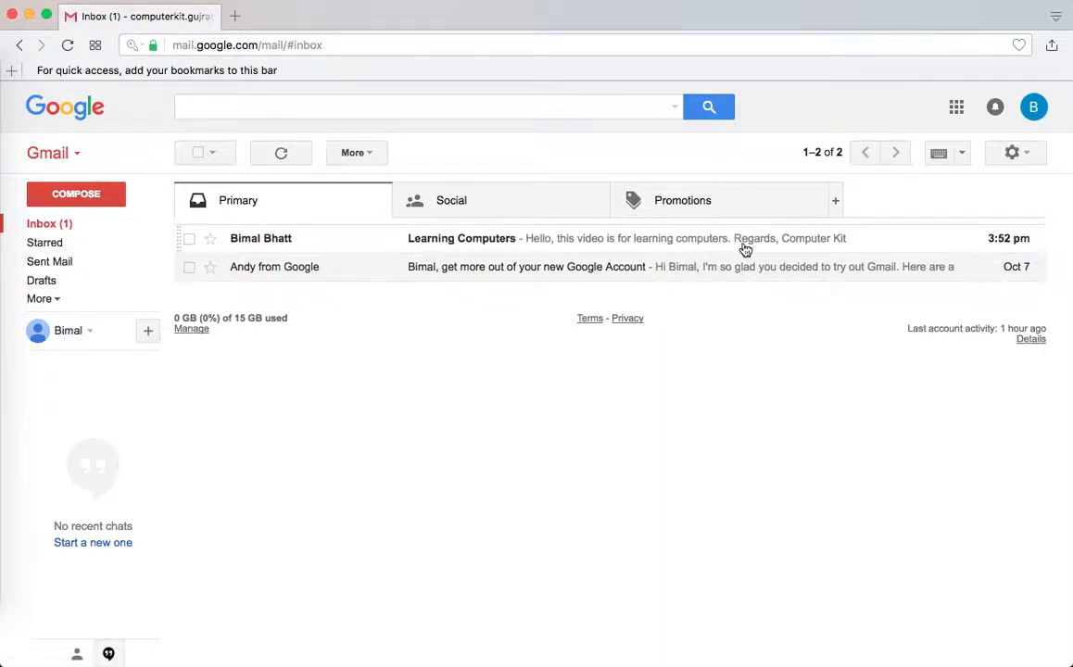
Open Learning Computers in the Cc account and check its recipient details for any Bcc
{"action": "left_click", "coordinate": [448, 243]}
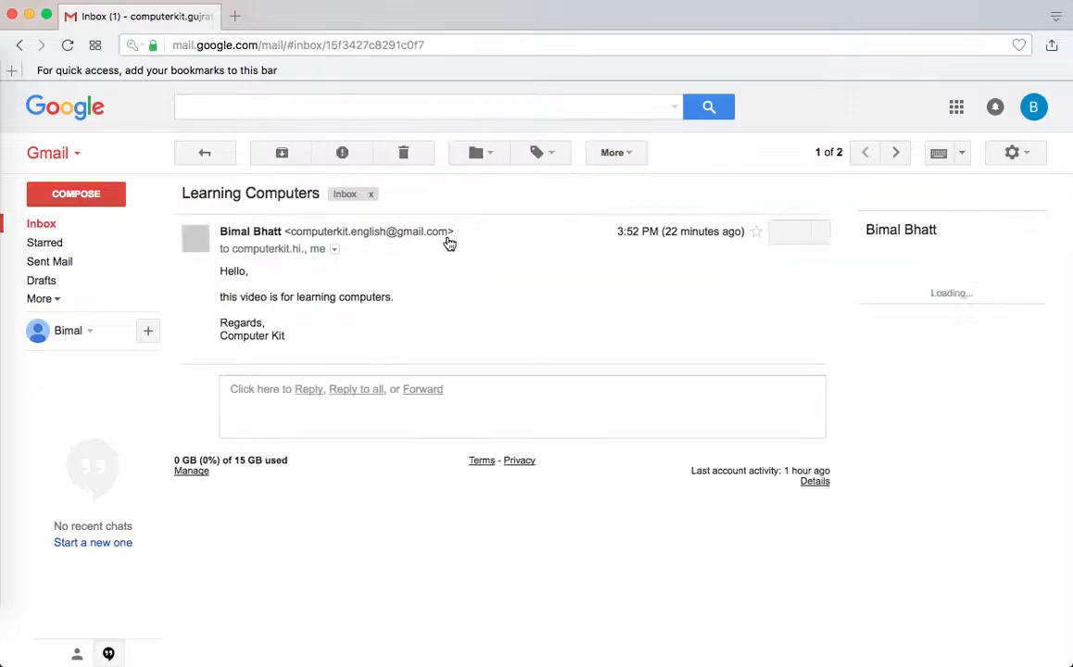
{"action": "left_click", "coordinate": [334, 250]}
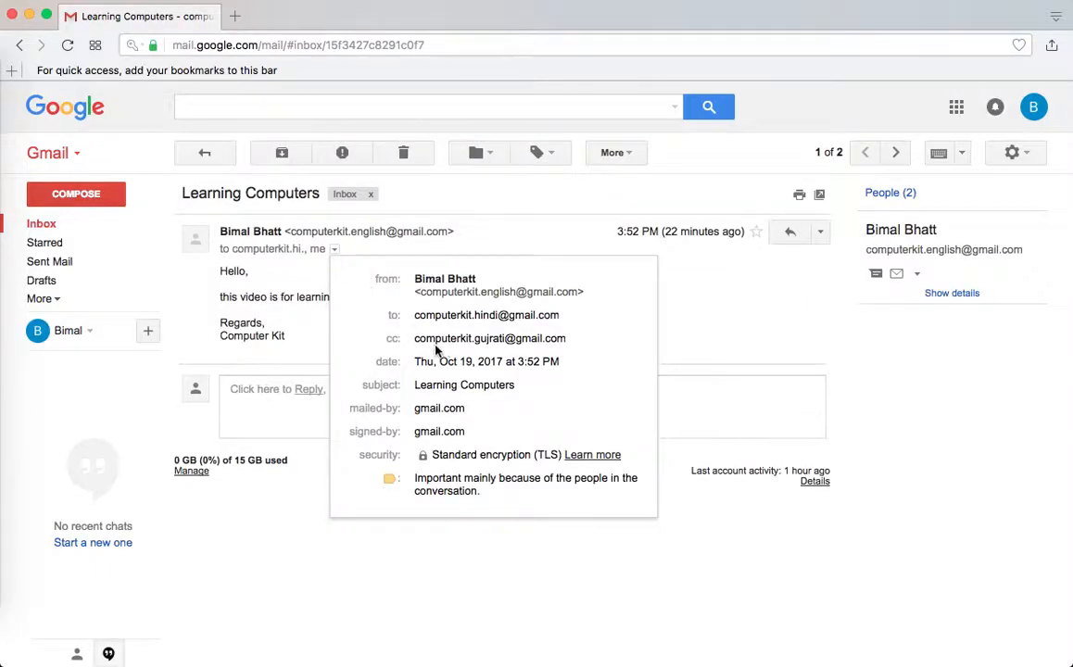
{"action": "mouse_move", "coordinate": [535, 334]}
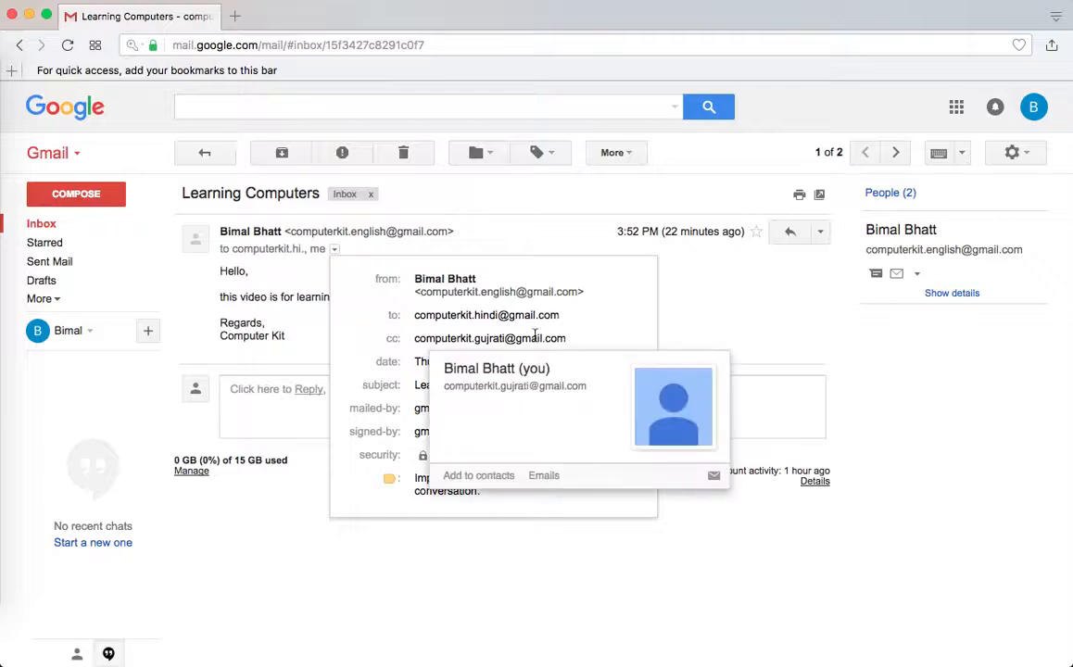
{"action": "left_click", "coordinate": [750, 298]}
{"action": "left_click", "coordinate": [1034, 107]}
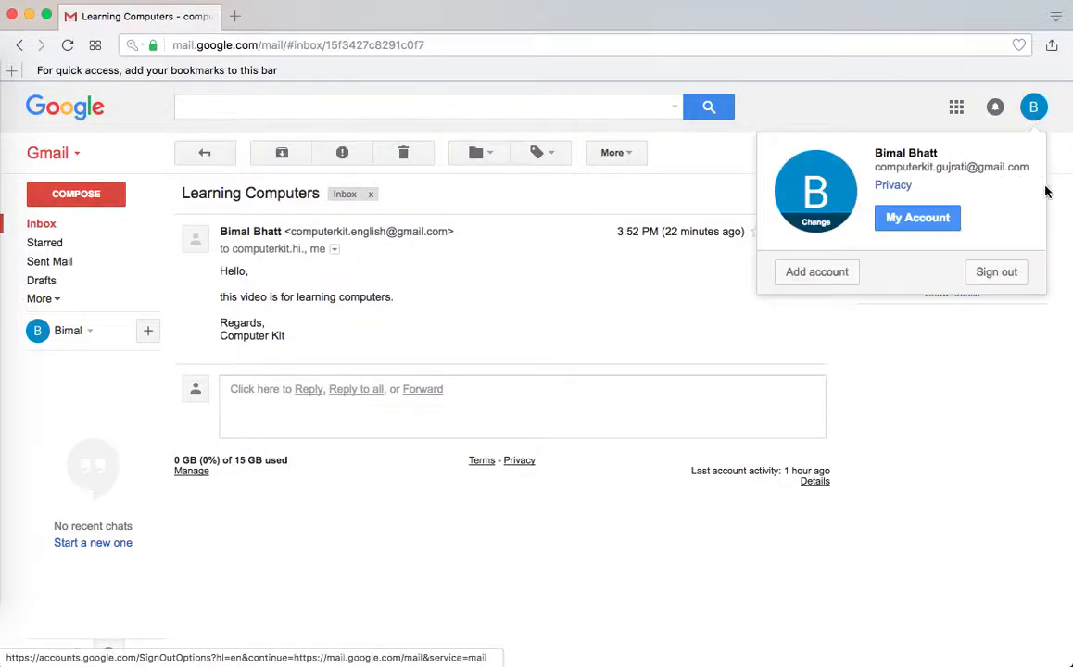
{"action": "left_click", "coordinate": [531, 312]}
Recheck the listed To and Cc addresses, then sign out of the Cc recipient's account
{"action": "left_click", "coordinate": [333, 248]}
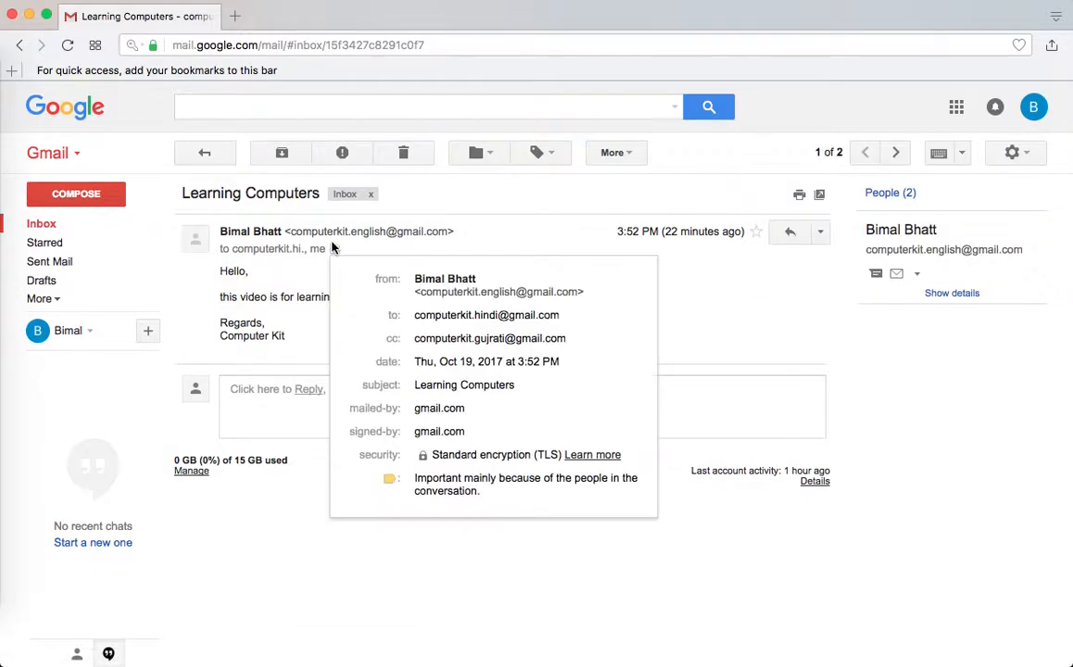
{"action": "triple_click", "coordinate": [414, 341]}
{"action": "left_click", "coordinate": [384, 335]}
{"action": "left_click_drag", "start_coordinate": [413, 315], "coordinate": [568, 316]}
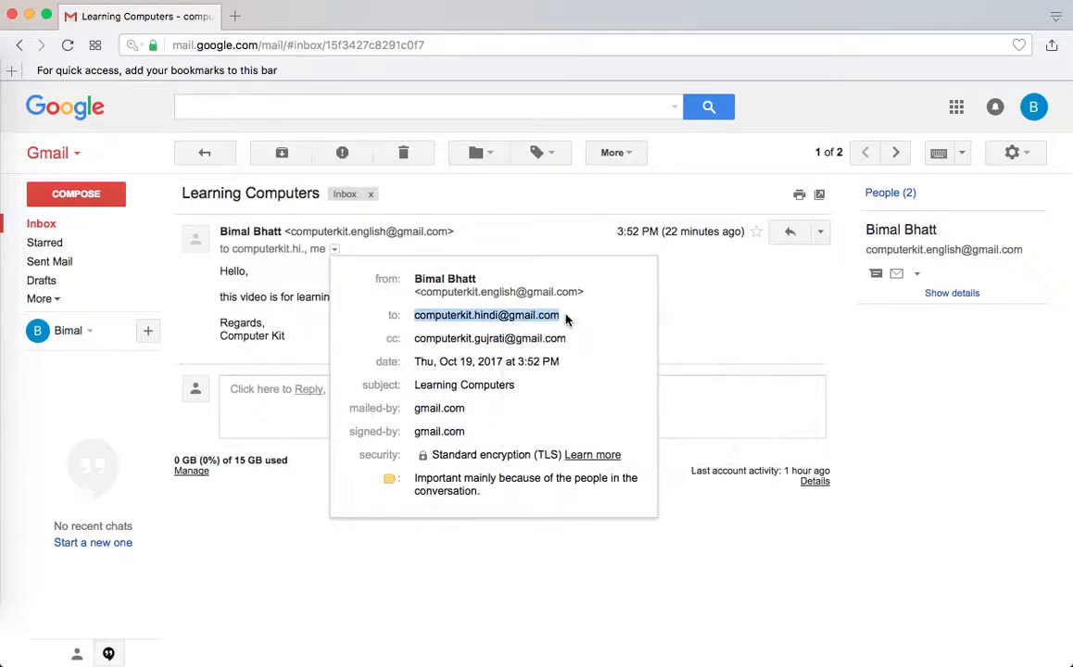
{"action": "left_click", "coordinate": [595, 318]}
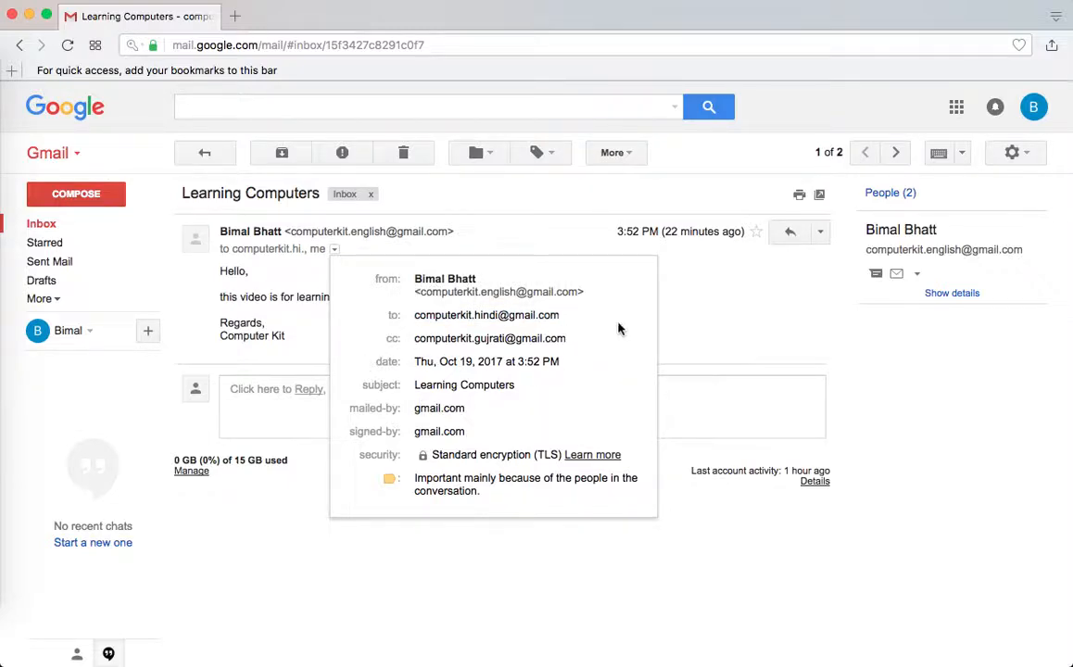
{"action": "left_click", "coordinate": [718, 315]}
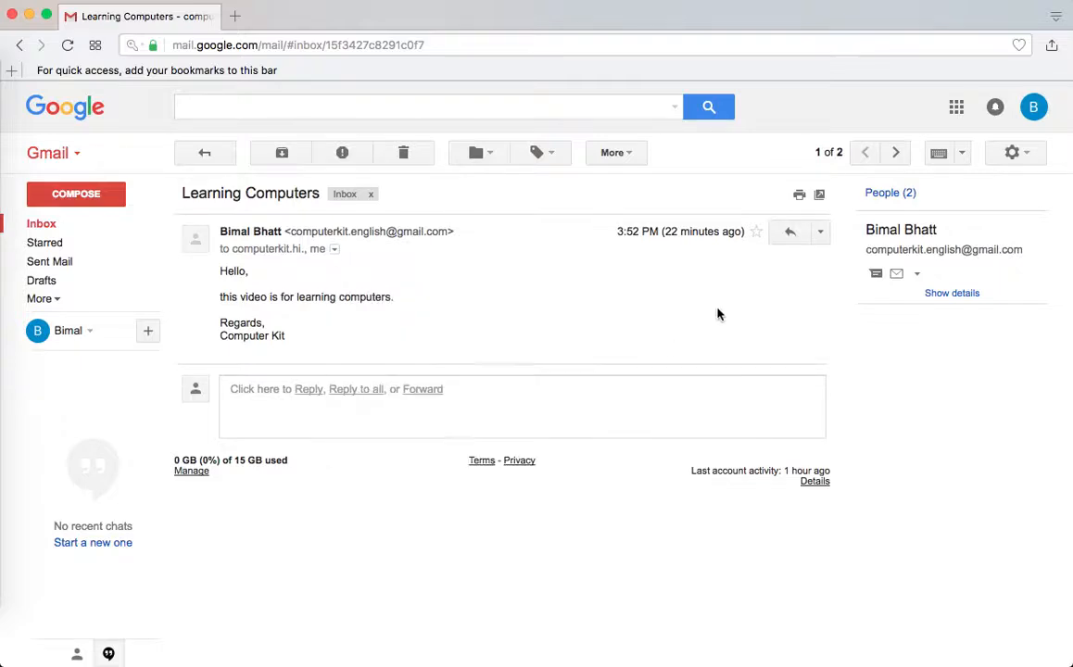
{"action": "left_click", "coordinate": [1034, 107]}
{"action": "left_click", "coordinate": [996, 273]}
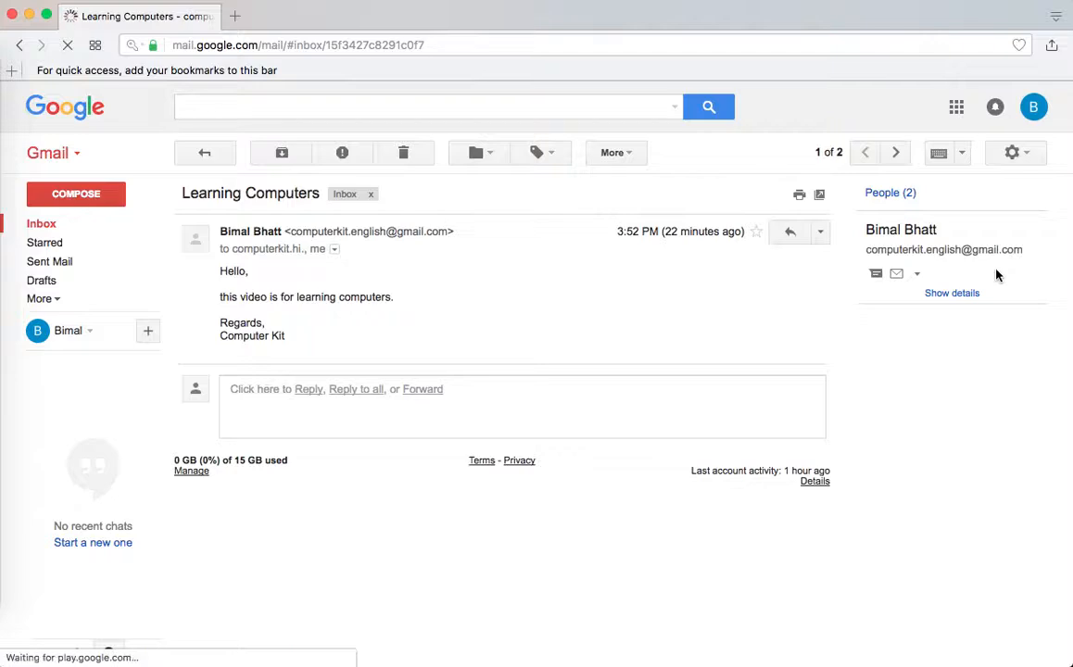